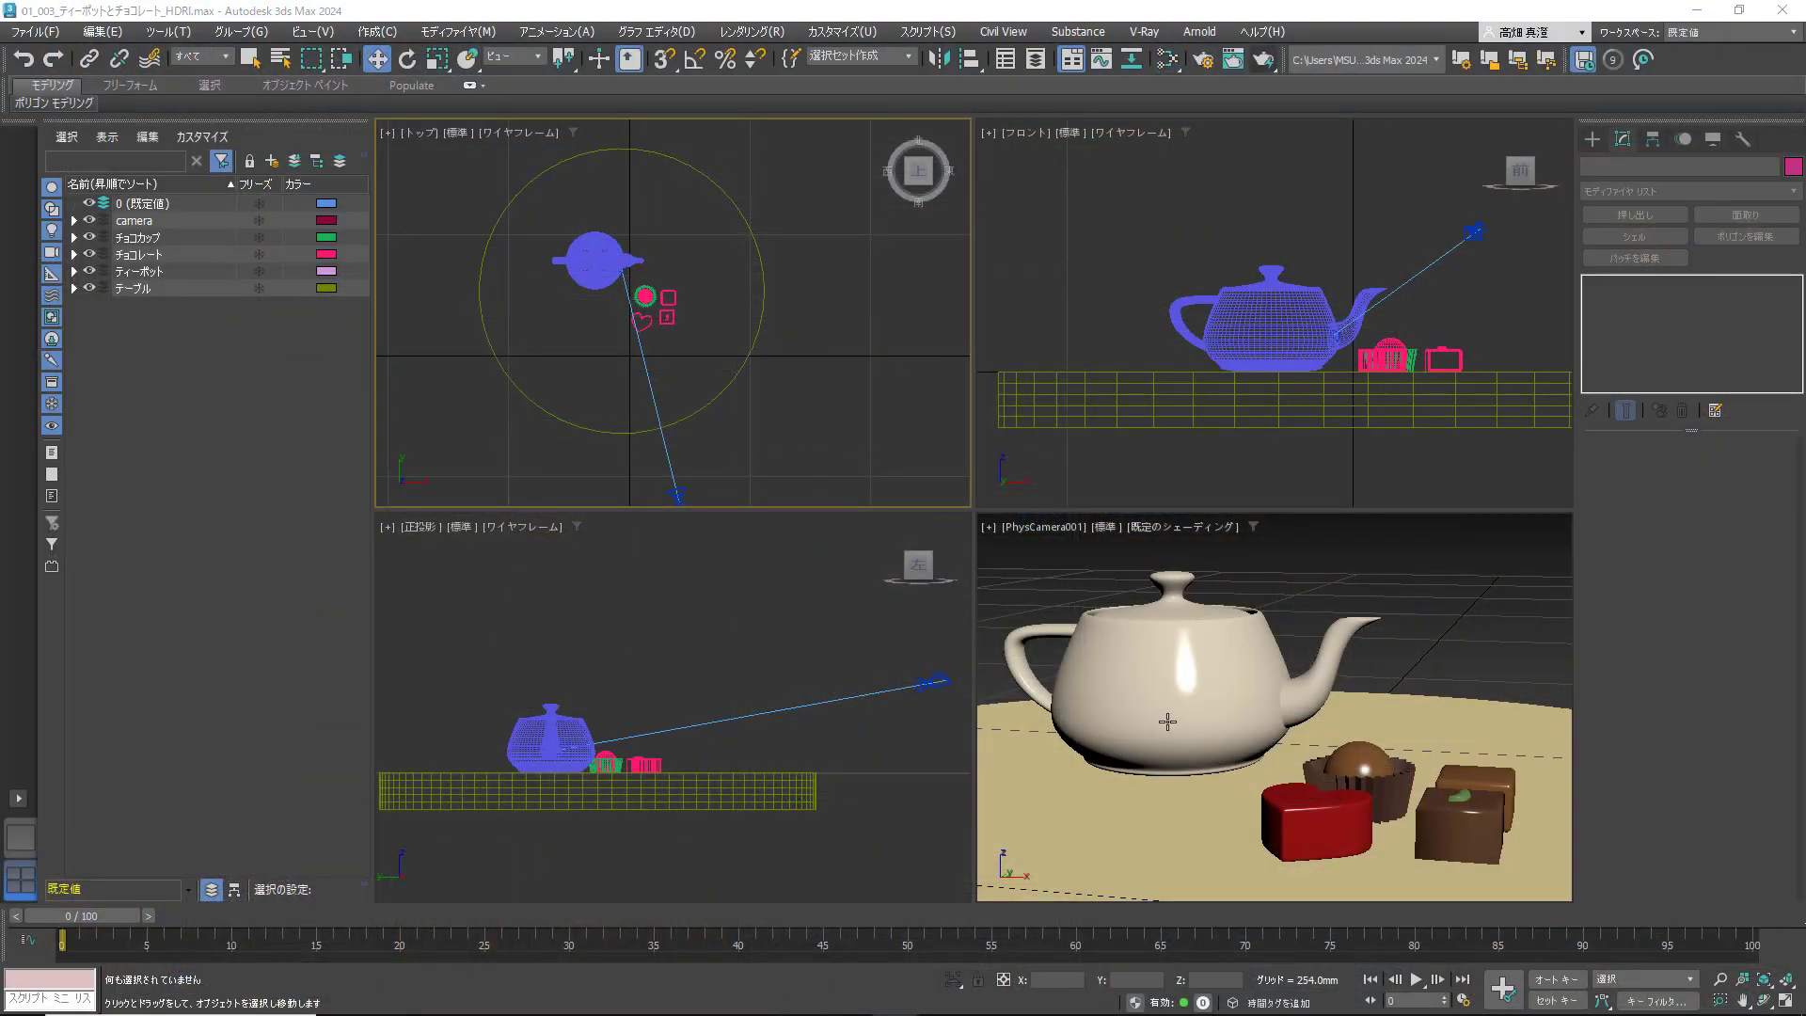
# Assign an OSL HDRI Environment map as the scene's background environment map, using the file bush_restaurant_4k.hdr
pyautogui.click(744, 32)
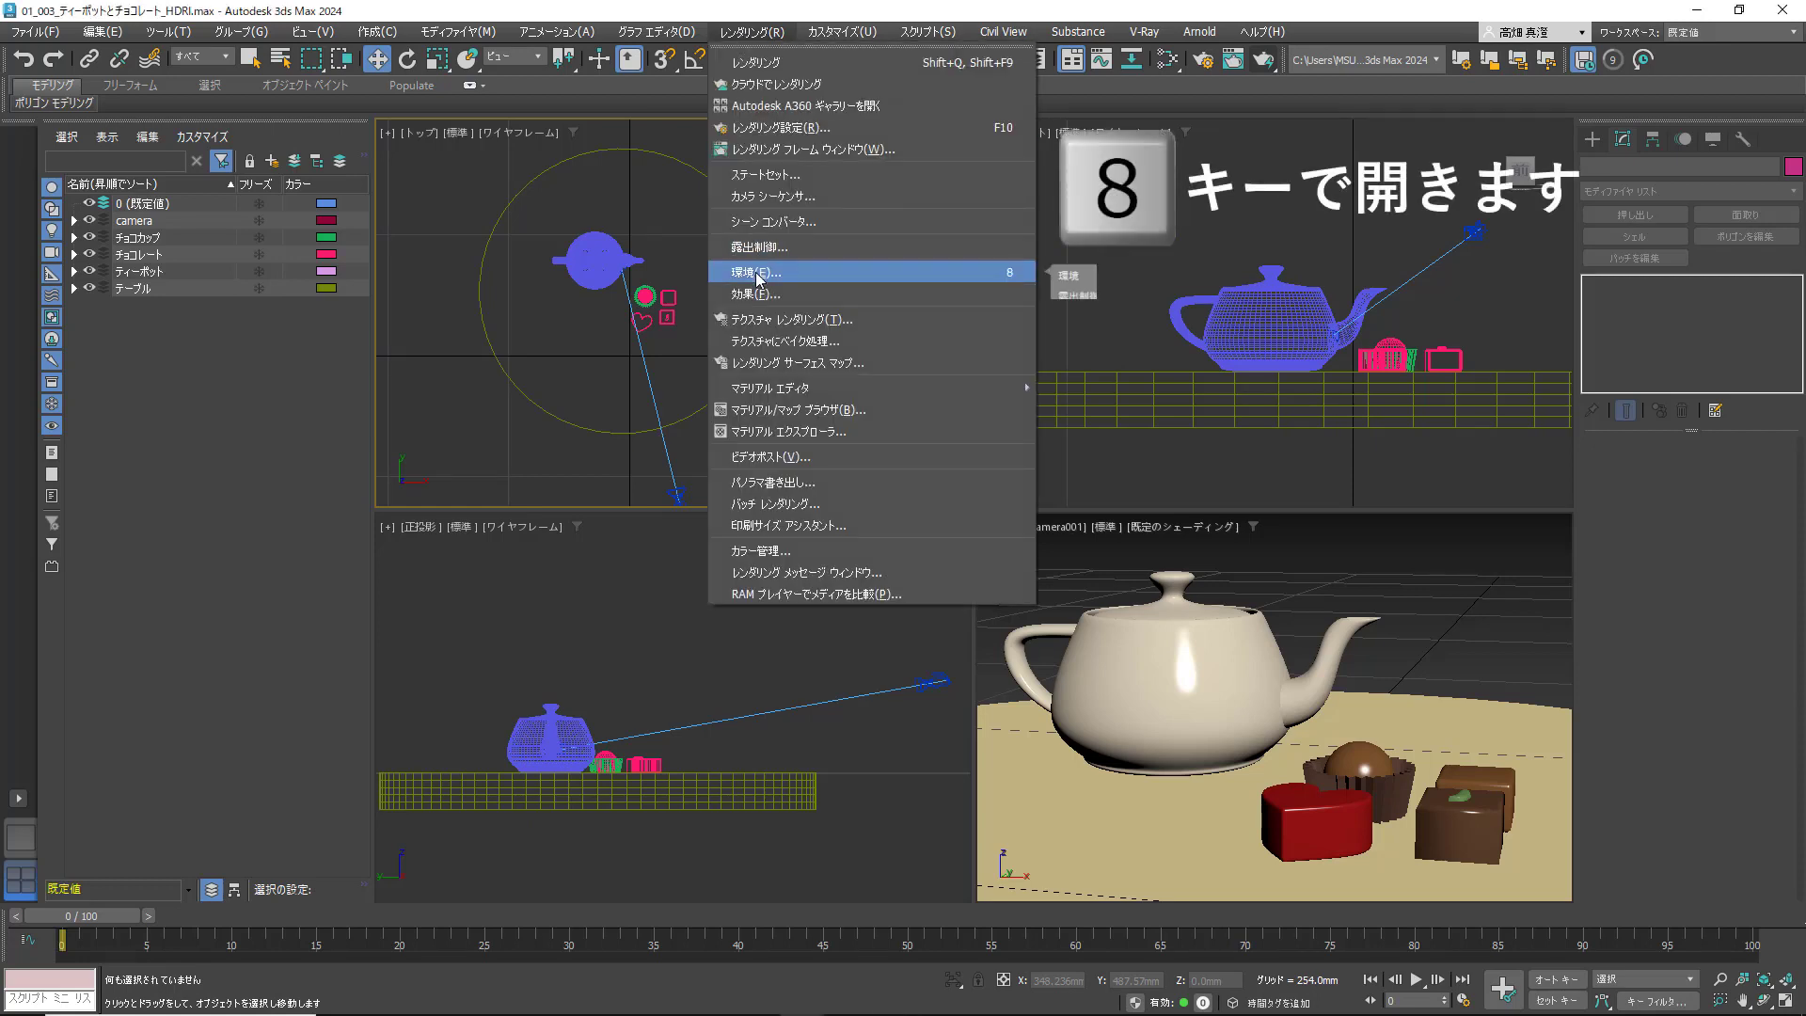
pyautogui.click(757, 273)
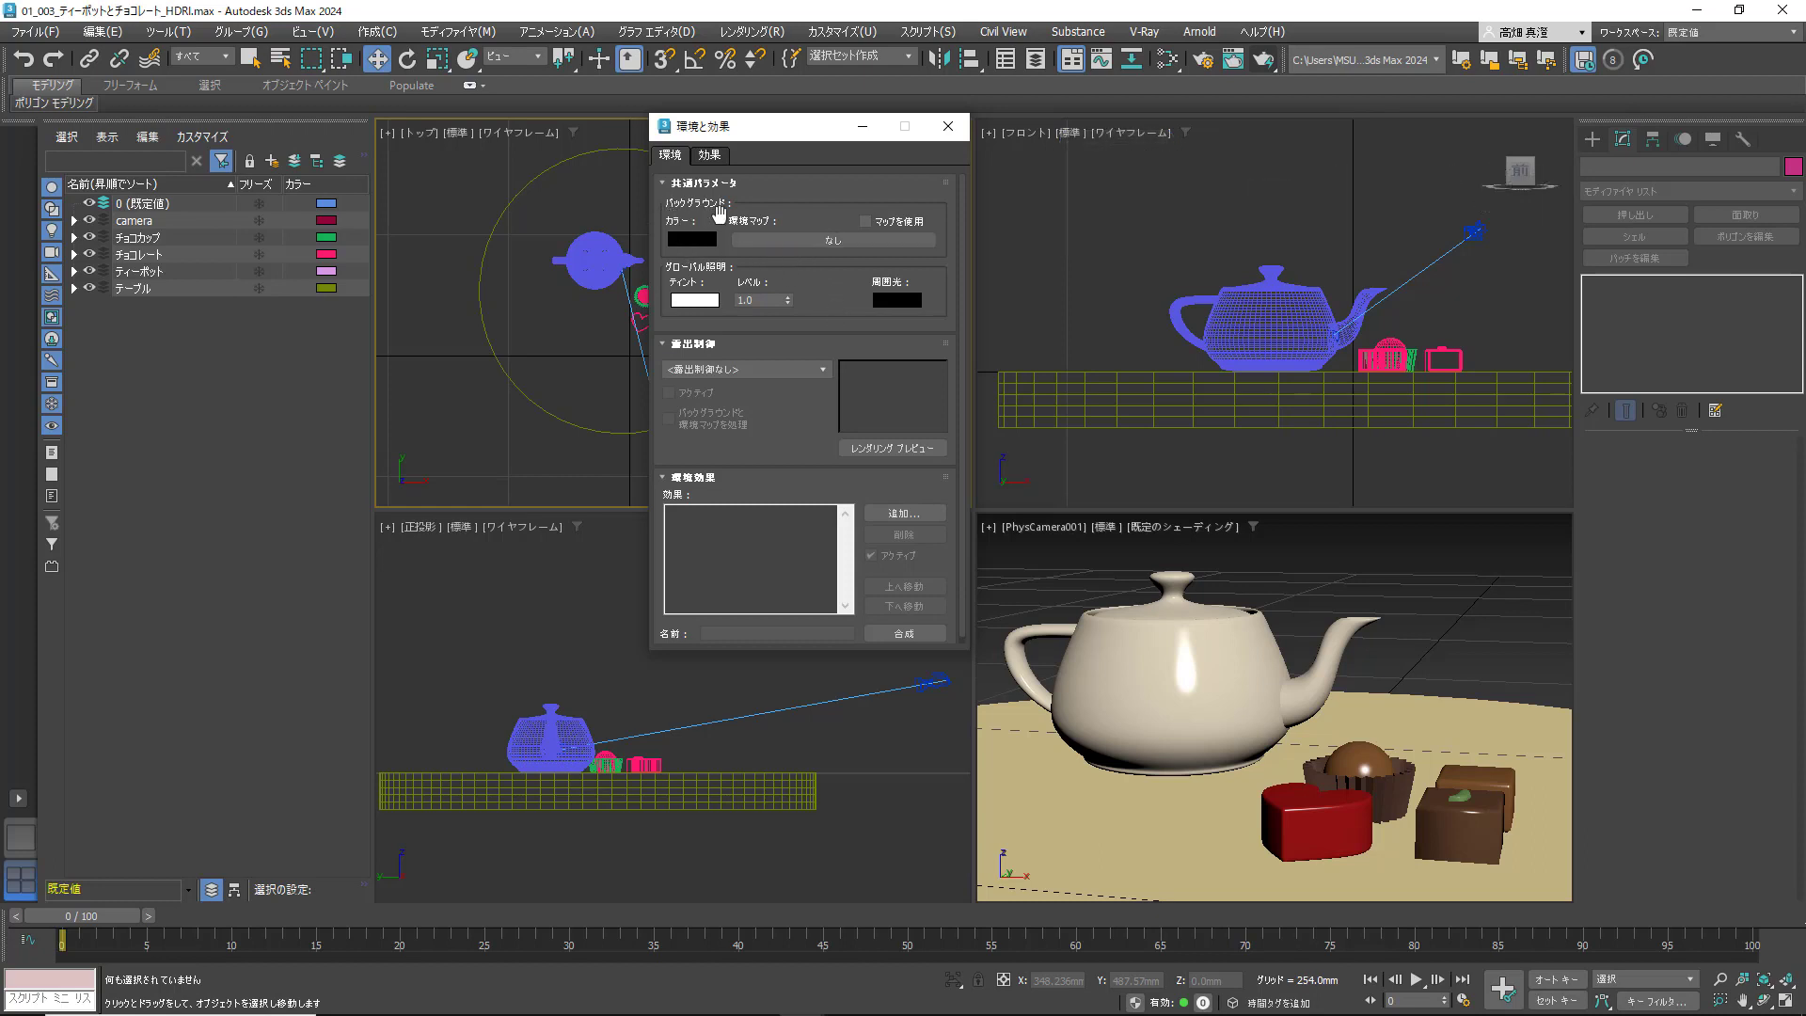
pyautogui.click(821, 243)
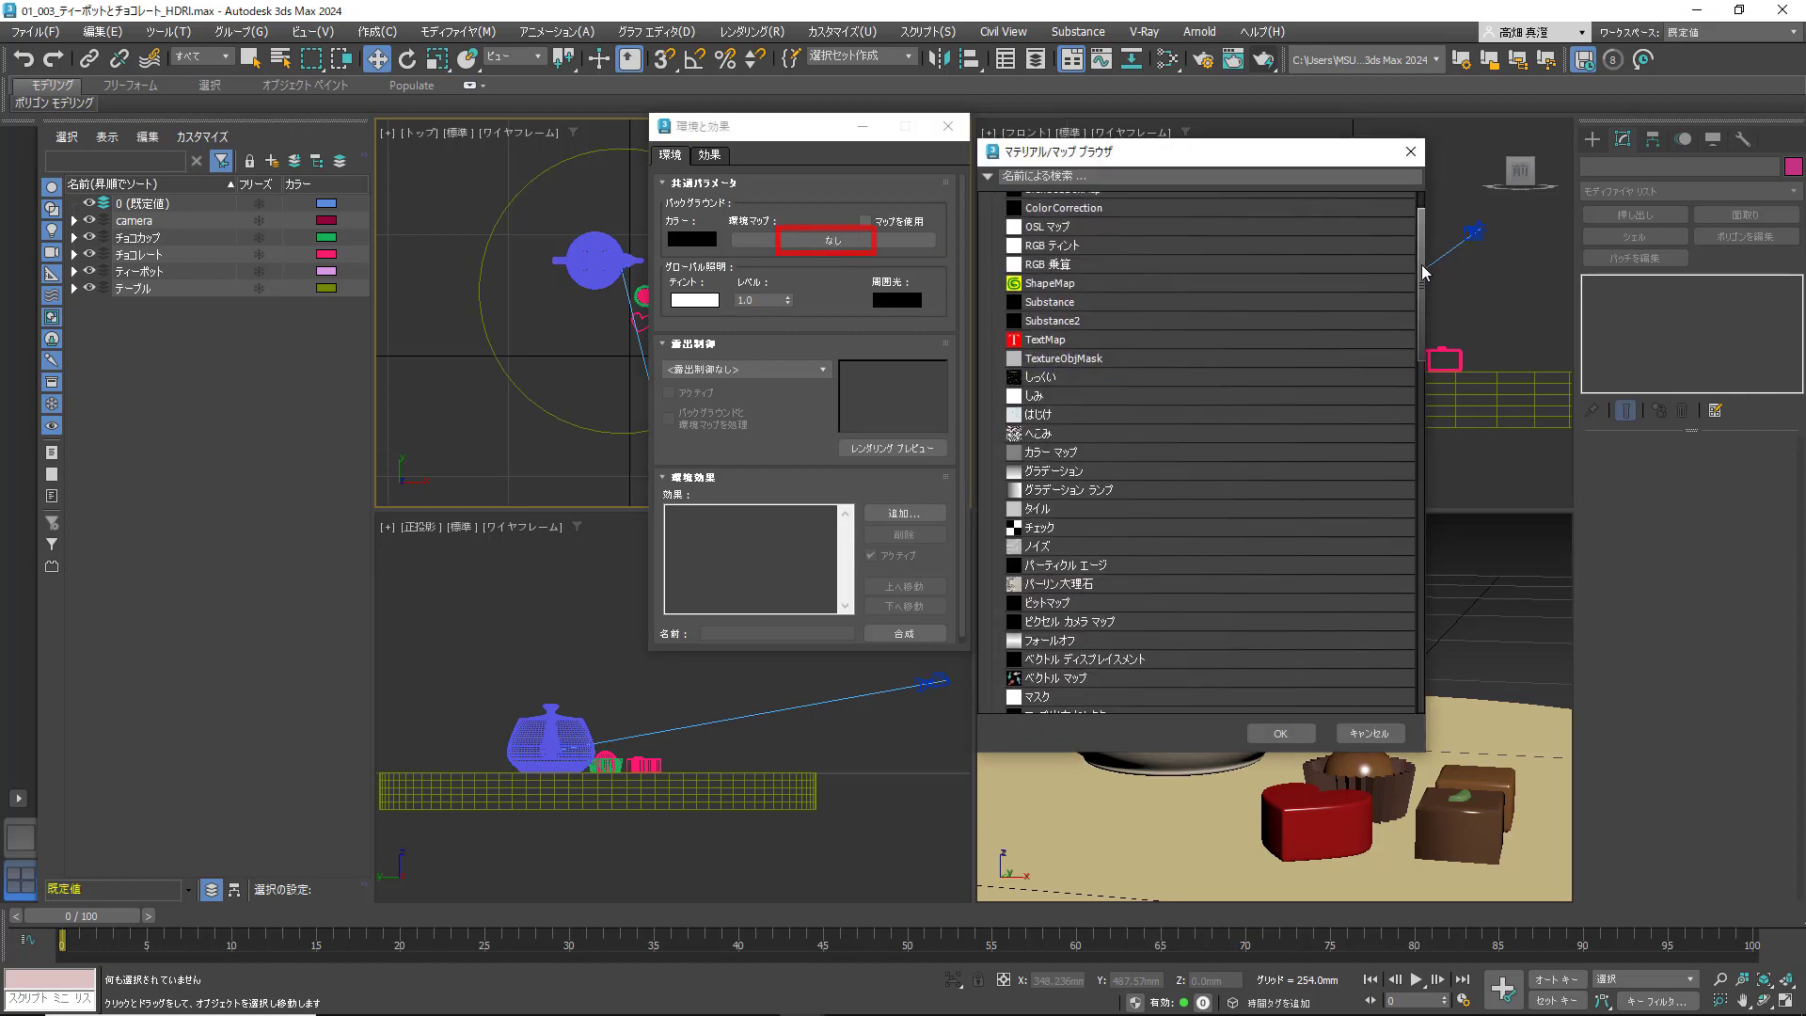
pyautogui.click(1002, 223)
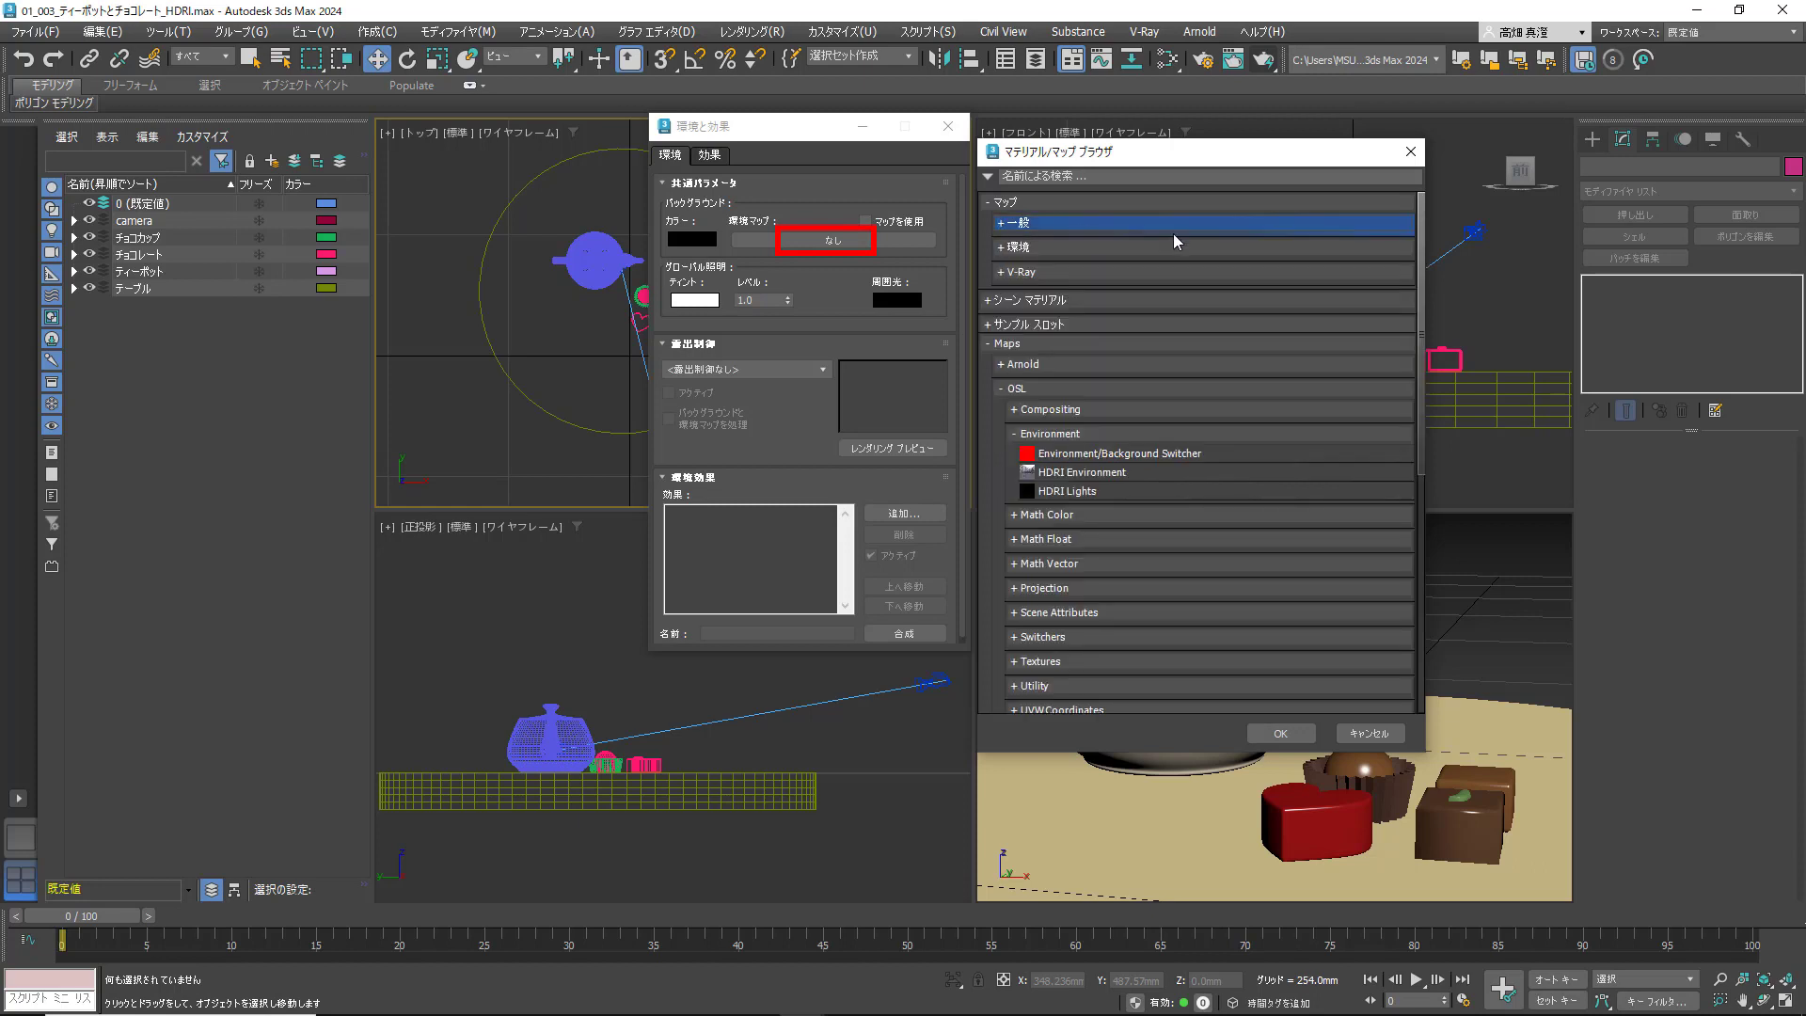
pyautogui.scroll(-2, 1425, 252)
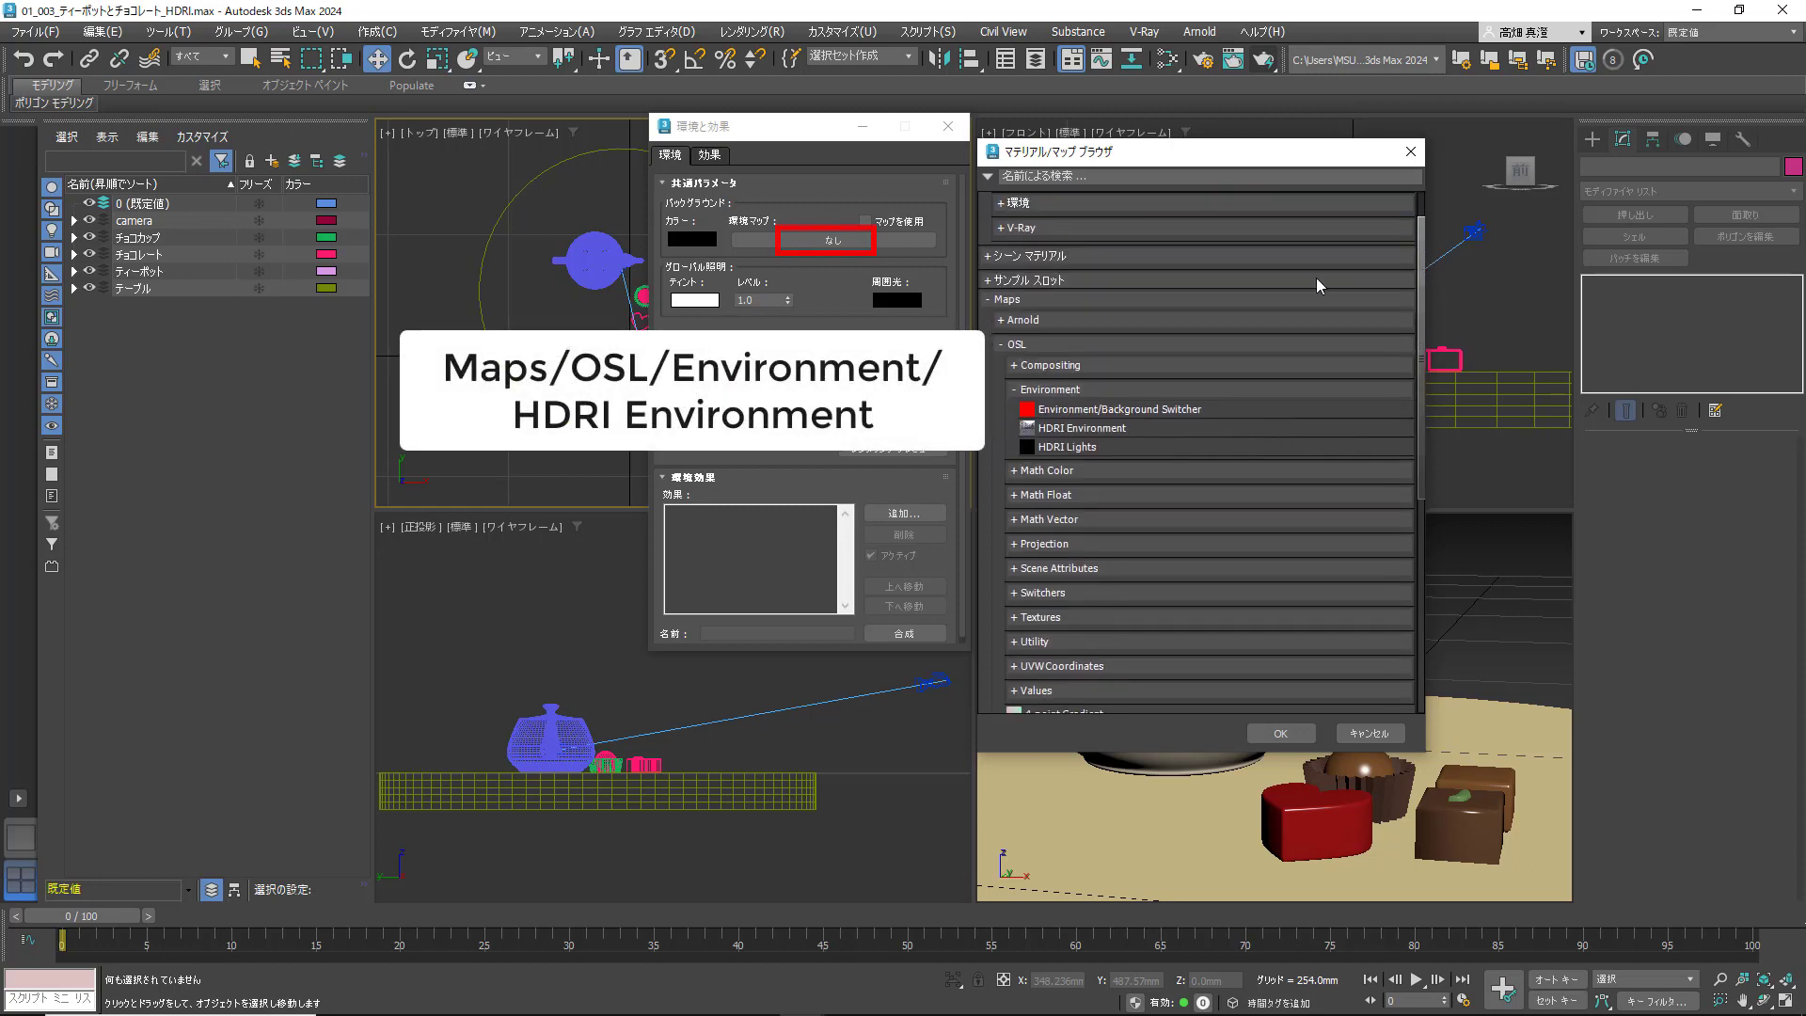
pyautogui.click(1060, 431)
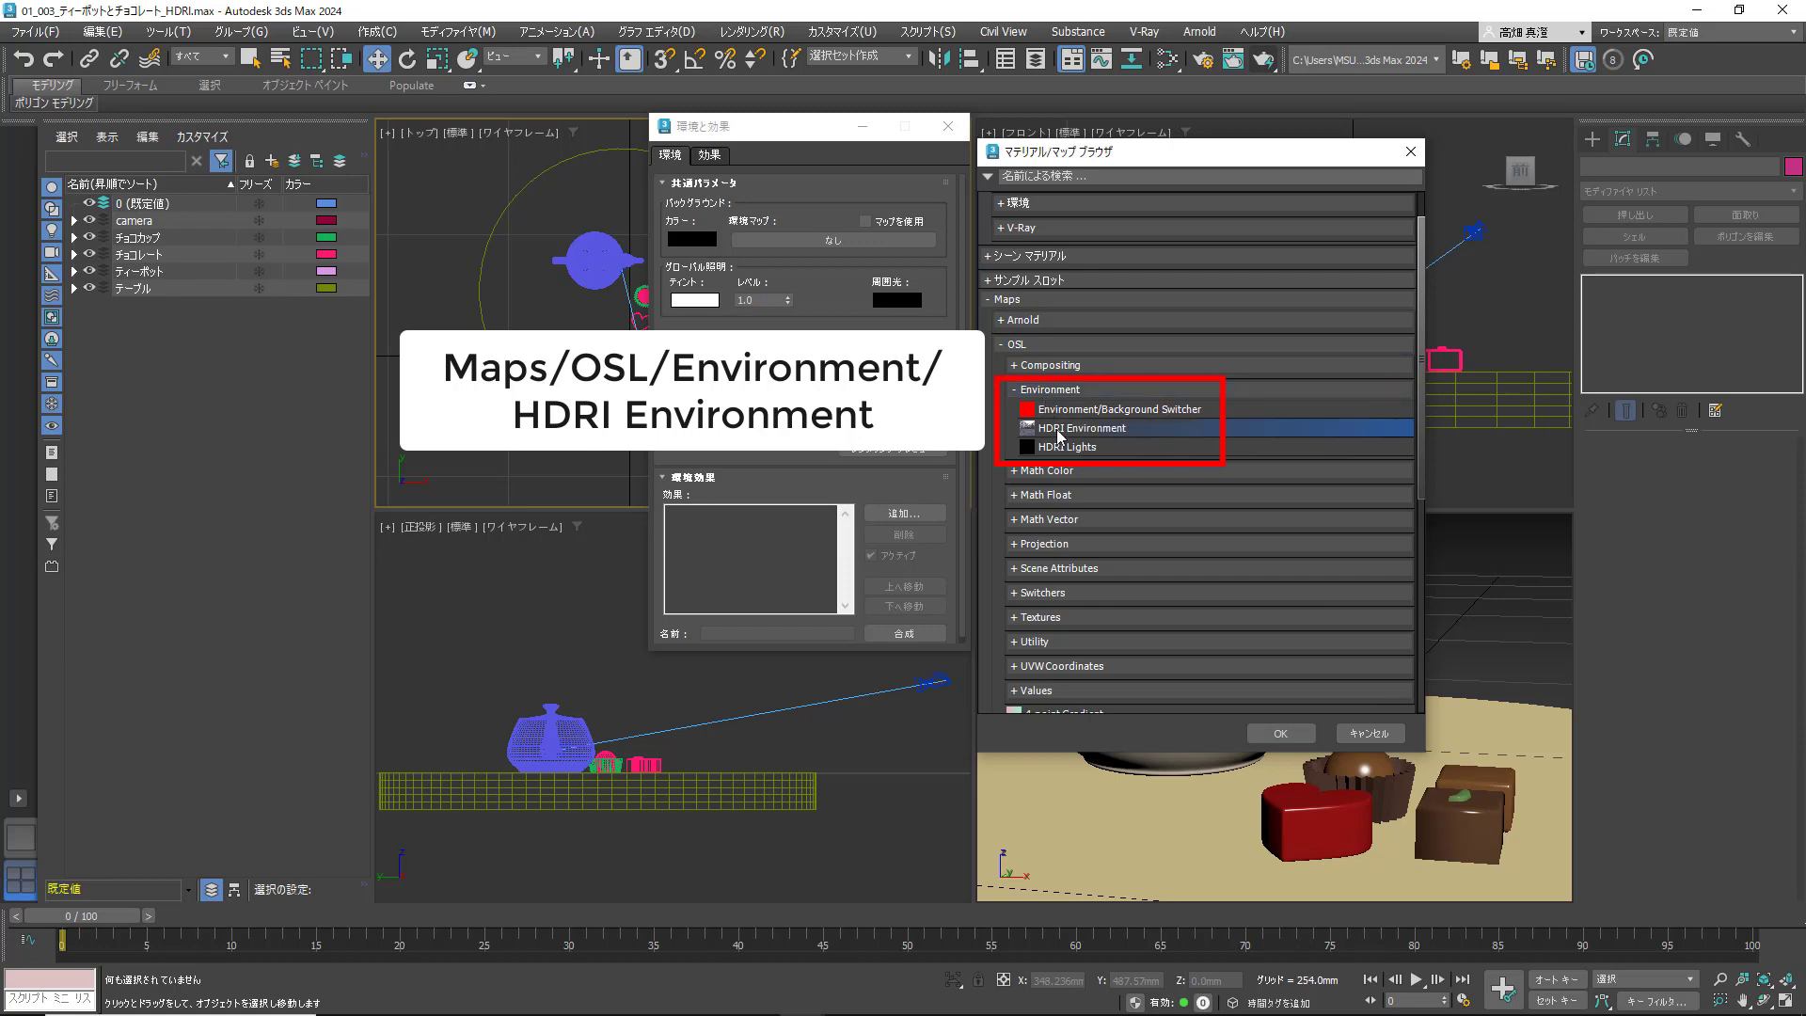
pyautogui.click(1285, 735)
pyautogui.click(1089, 299)
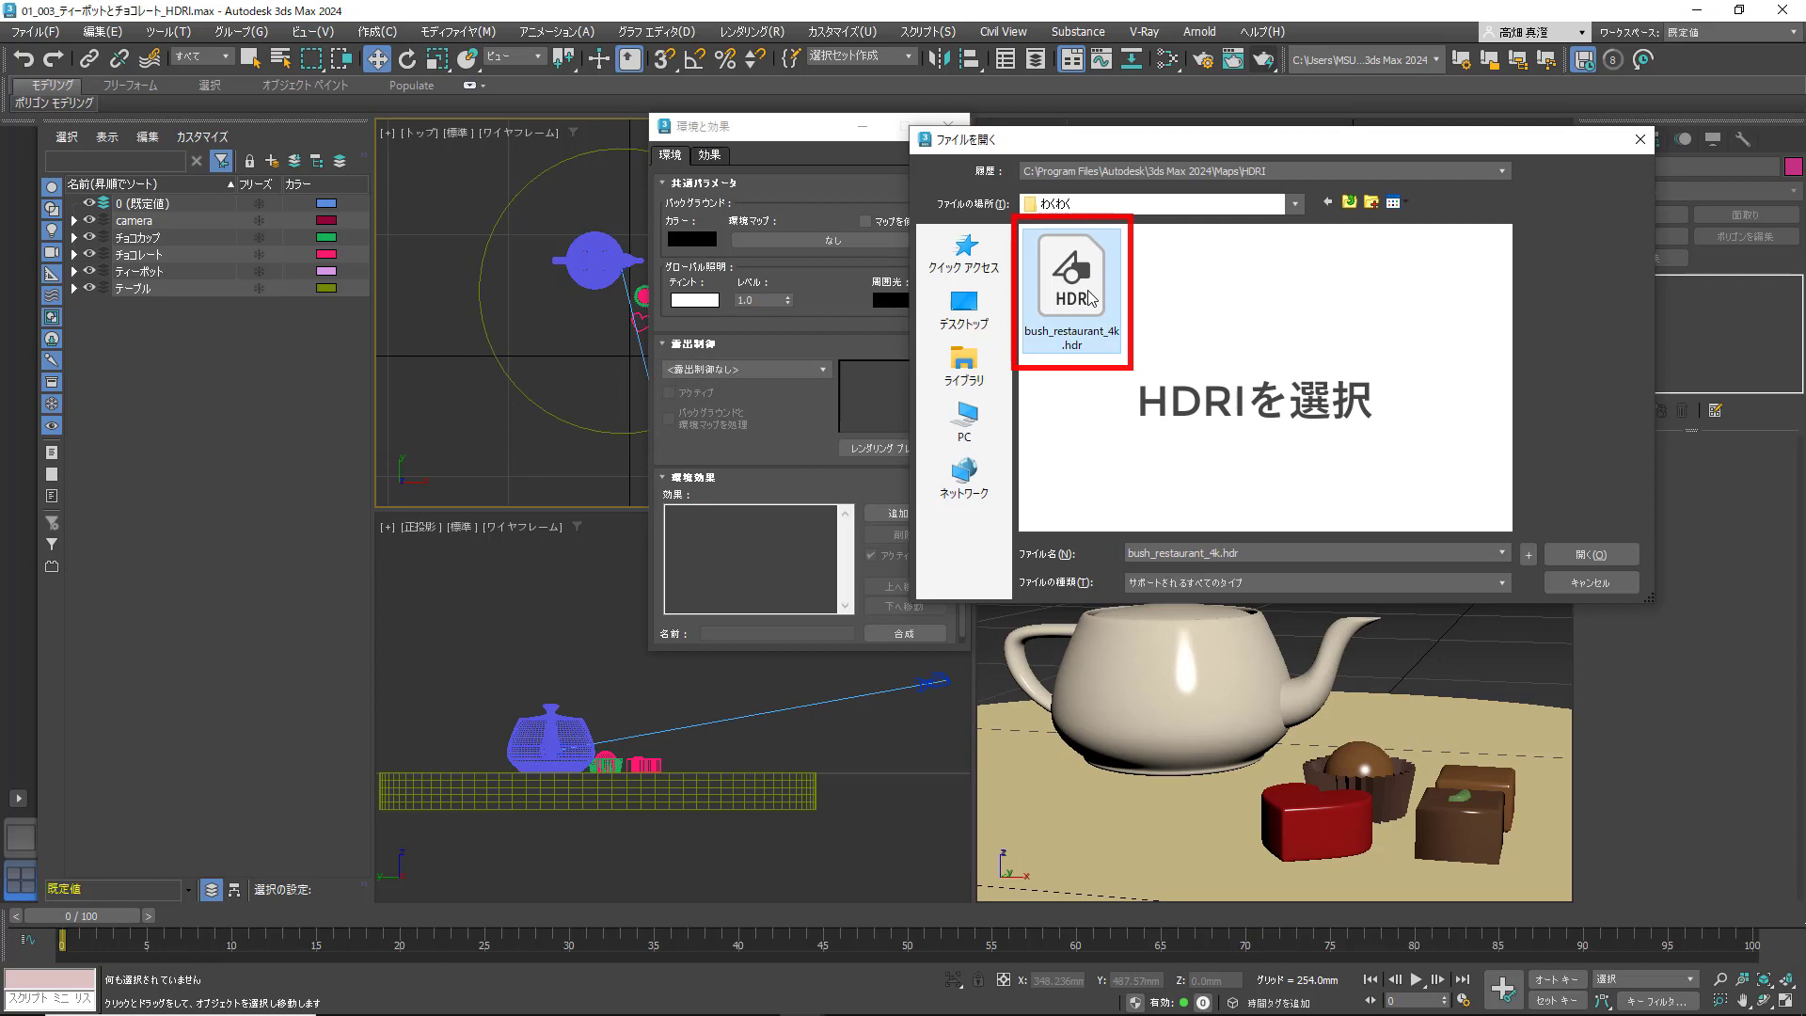
pyautogui.click(1597, 554)
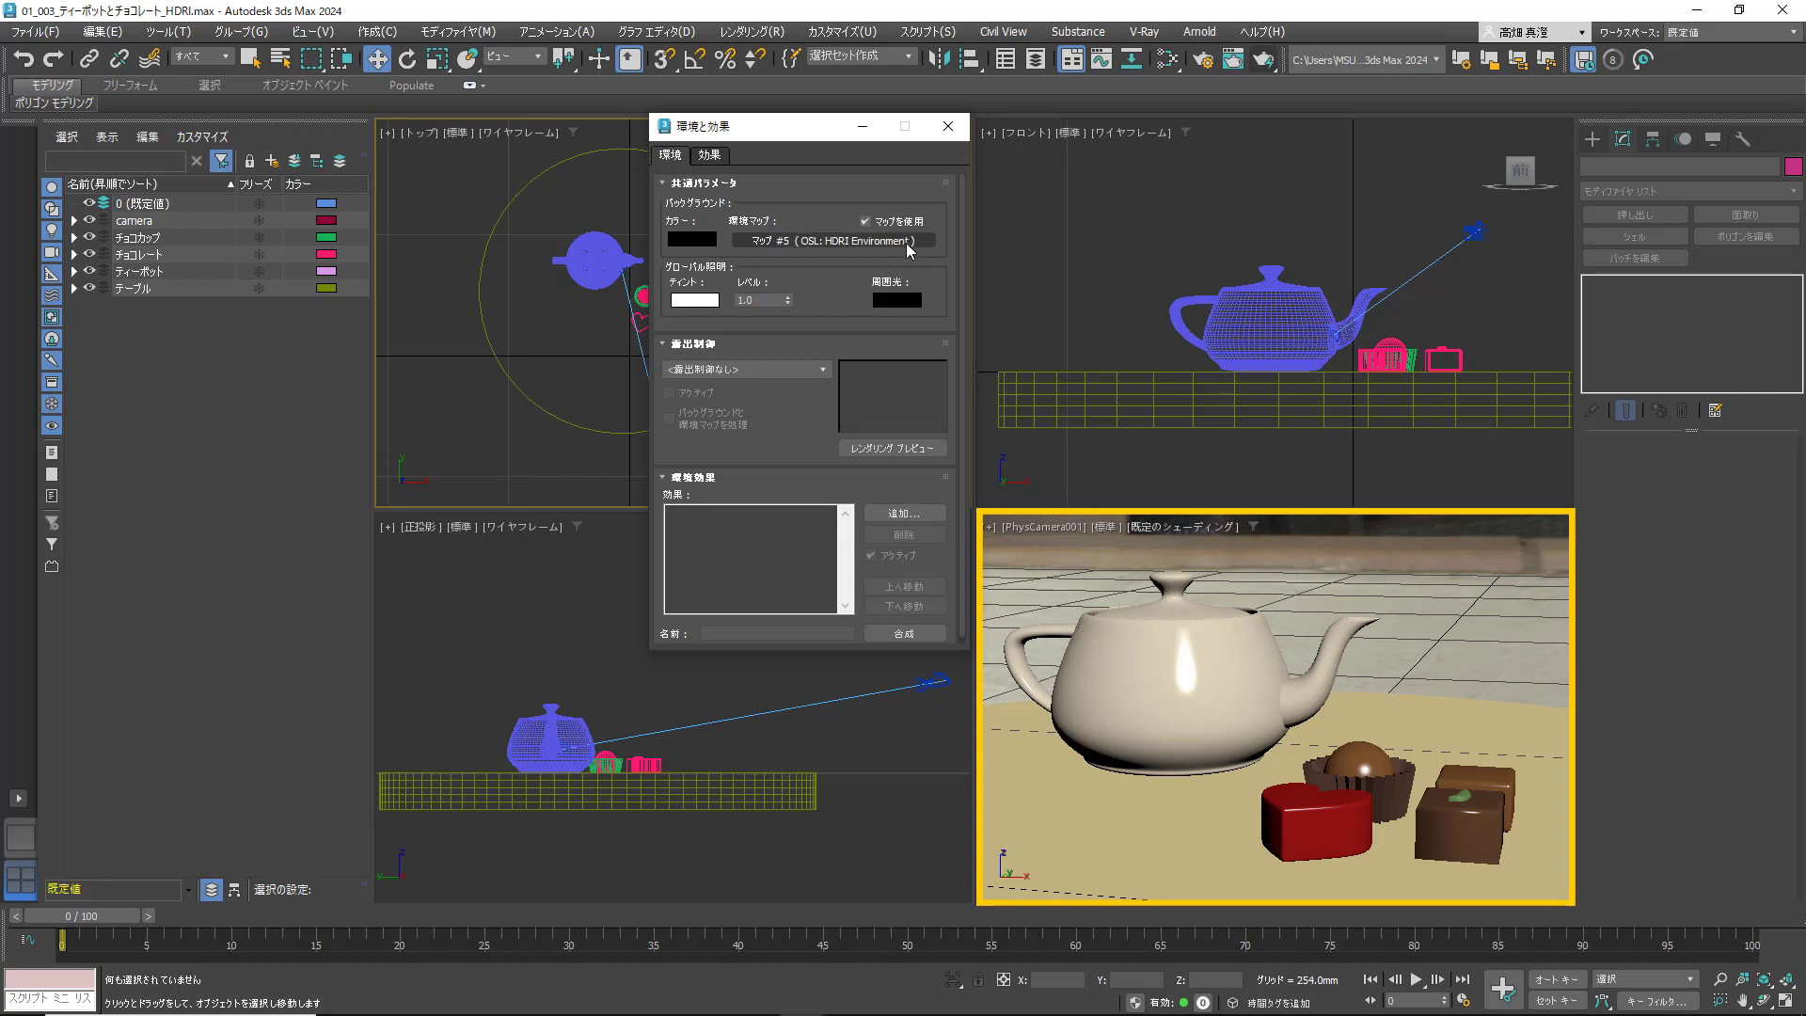
# Place the environment's HDRI map into the Slate Material Editor's node view as an instance
pyautogui.press('m')
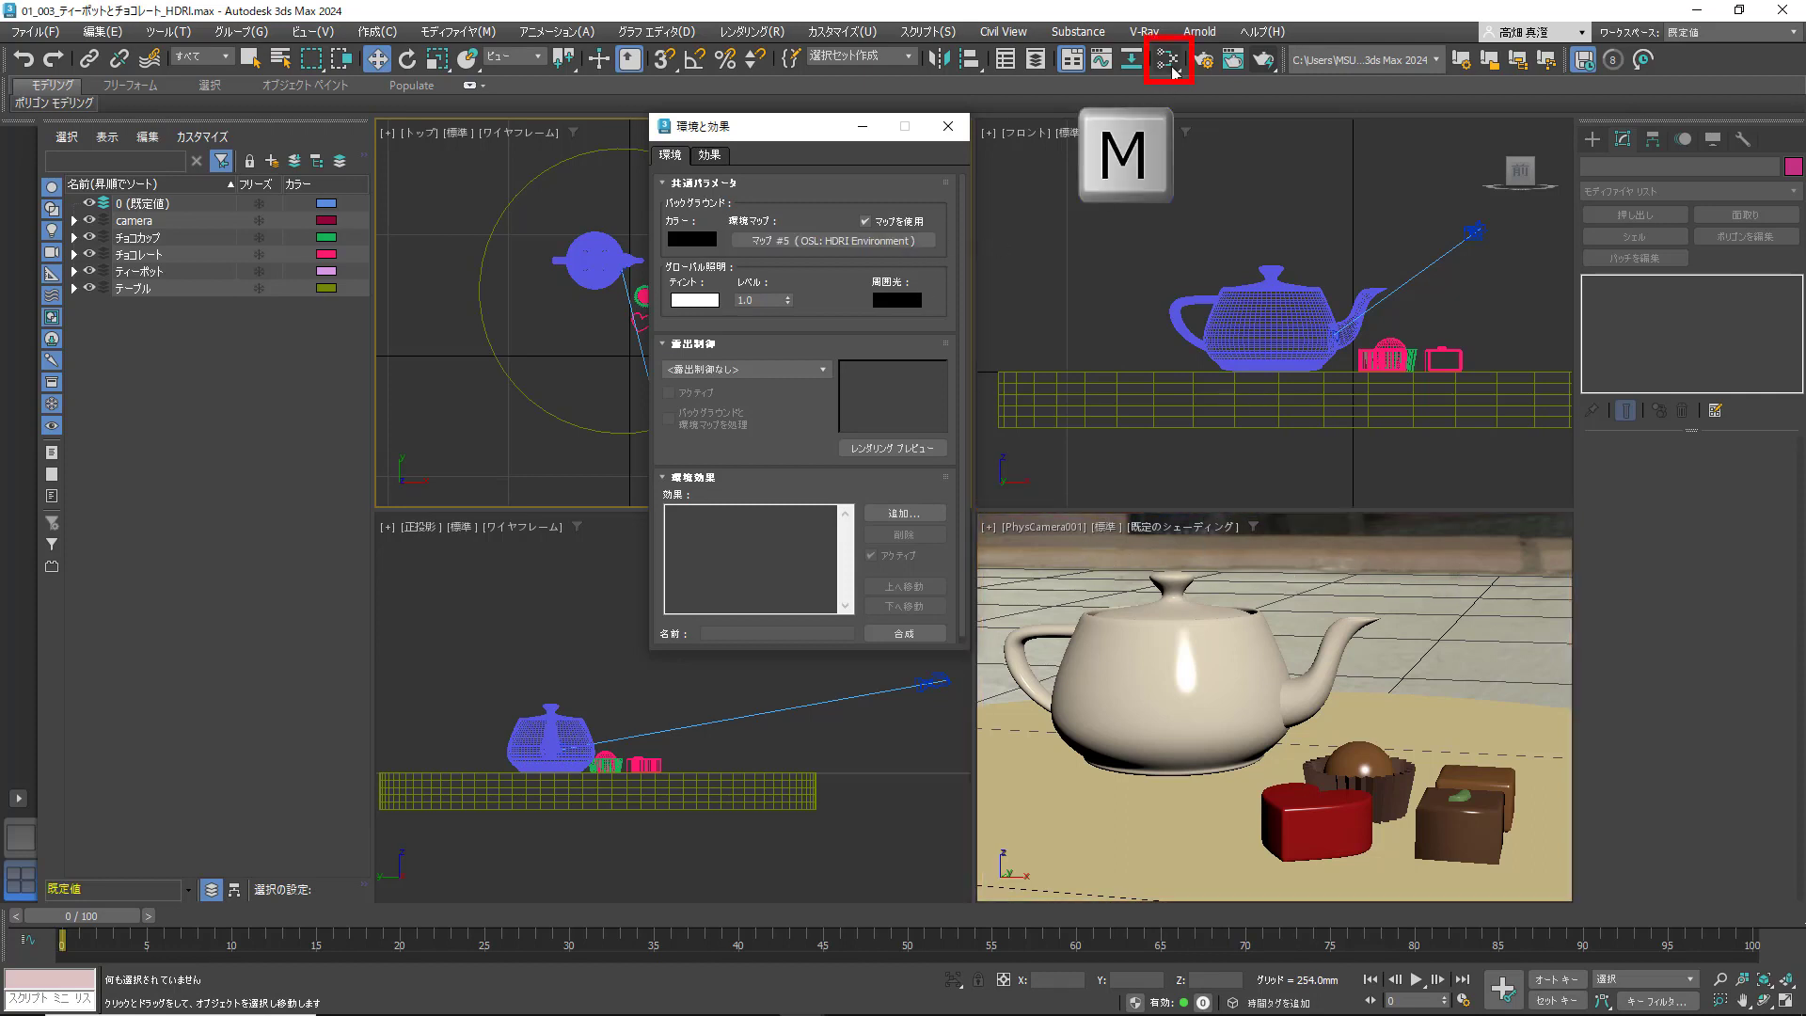
pyautogui.click(1169, 62)
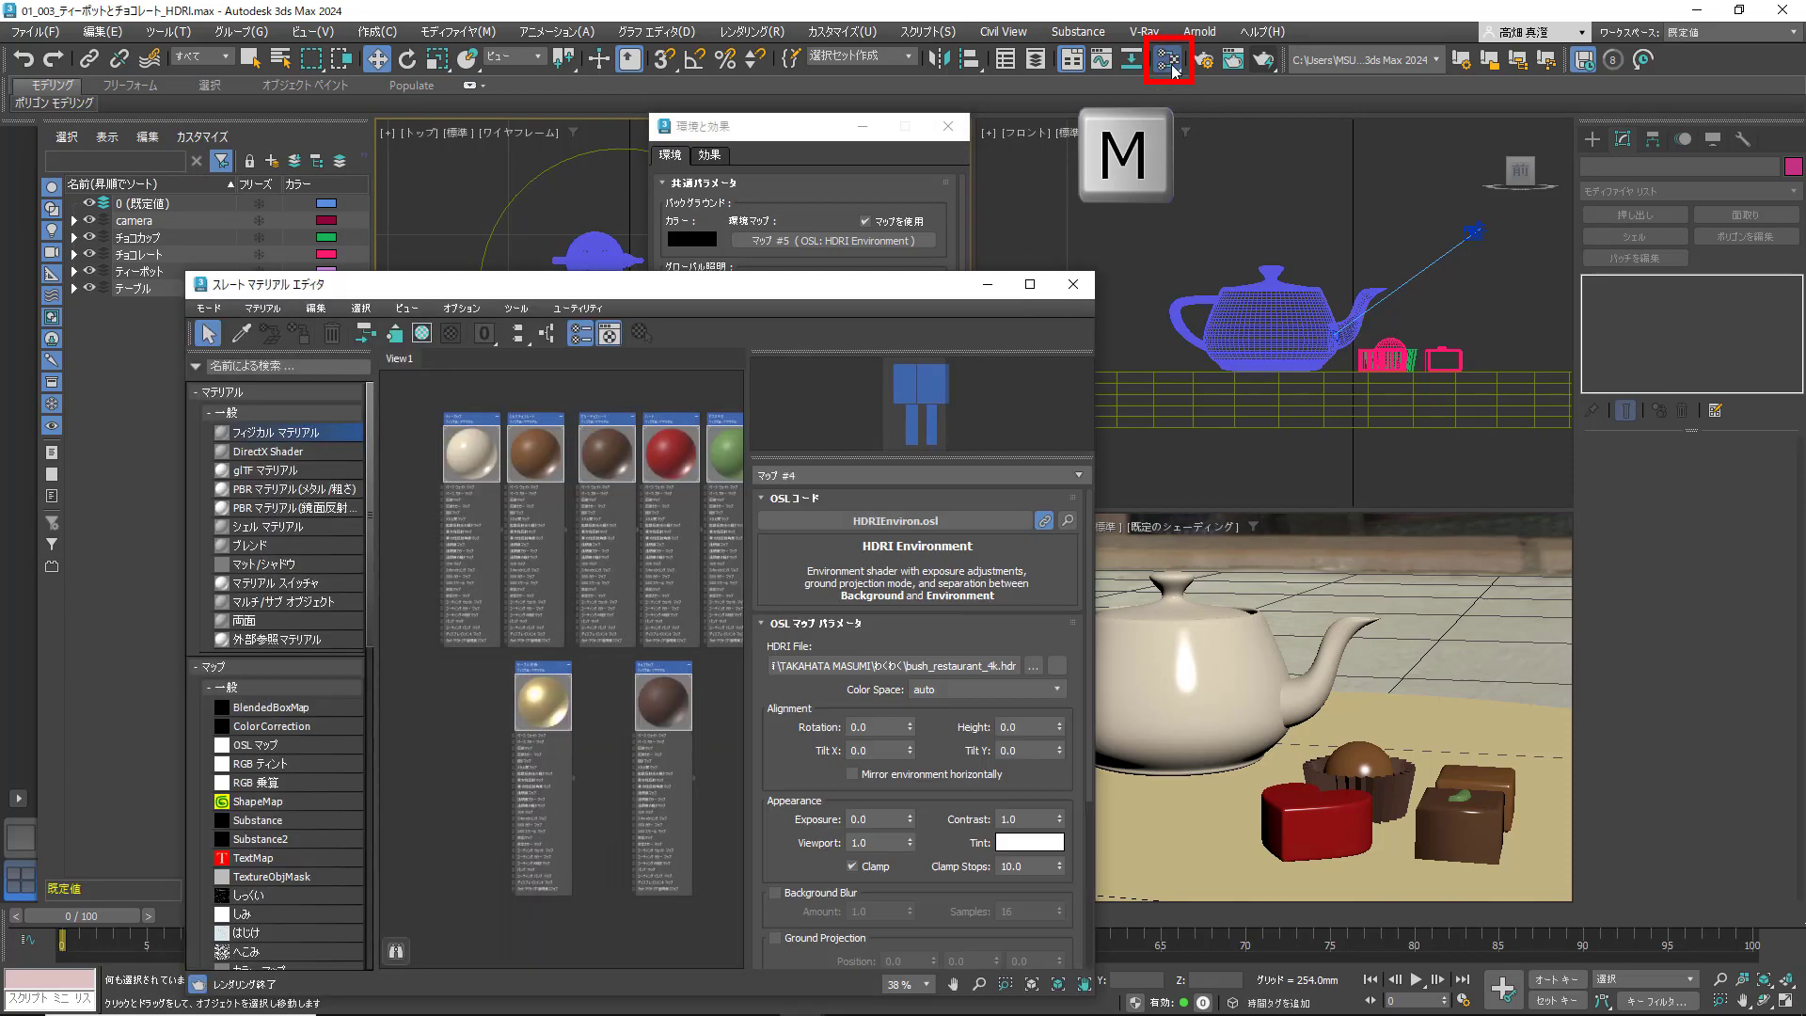
pyautogui.moveTo(812, 295); pyautogui.dragTo(800, 296)
pyautogui.moveTo(619, 472); pyautogui.dragTo(598, 654, button='middle')
pyautogui.click(824, 120)
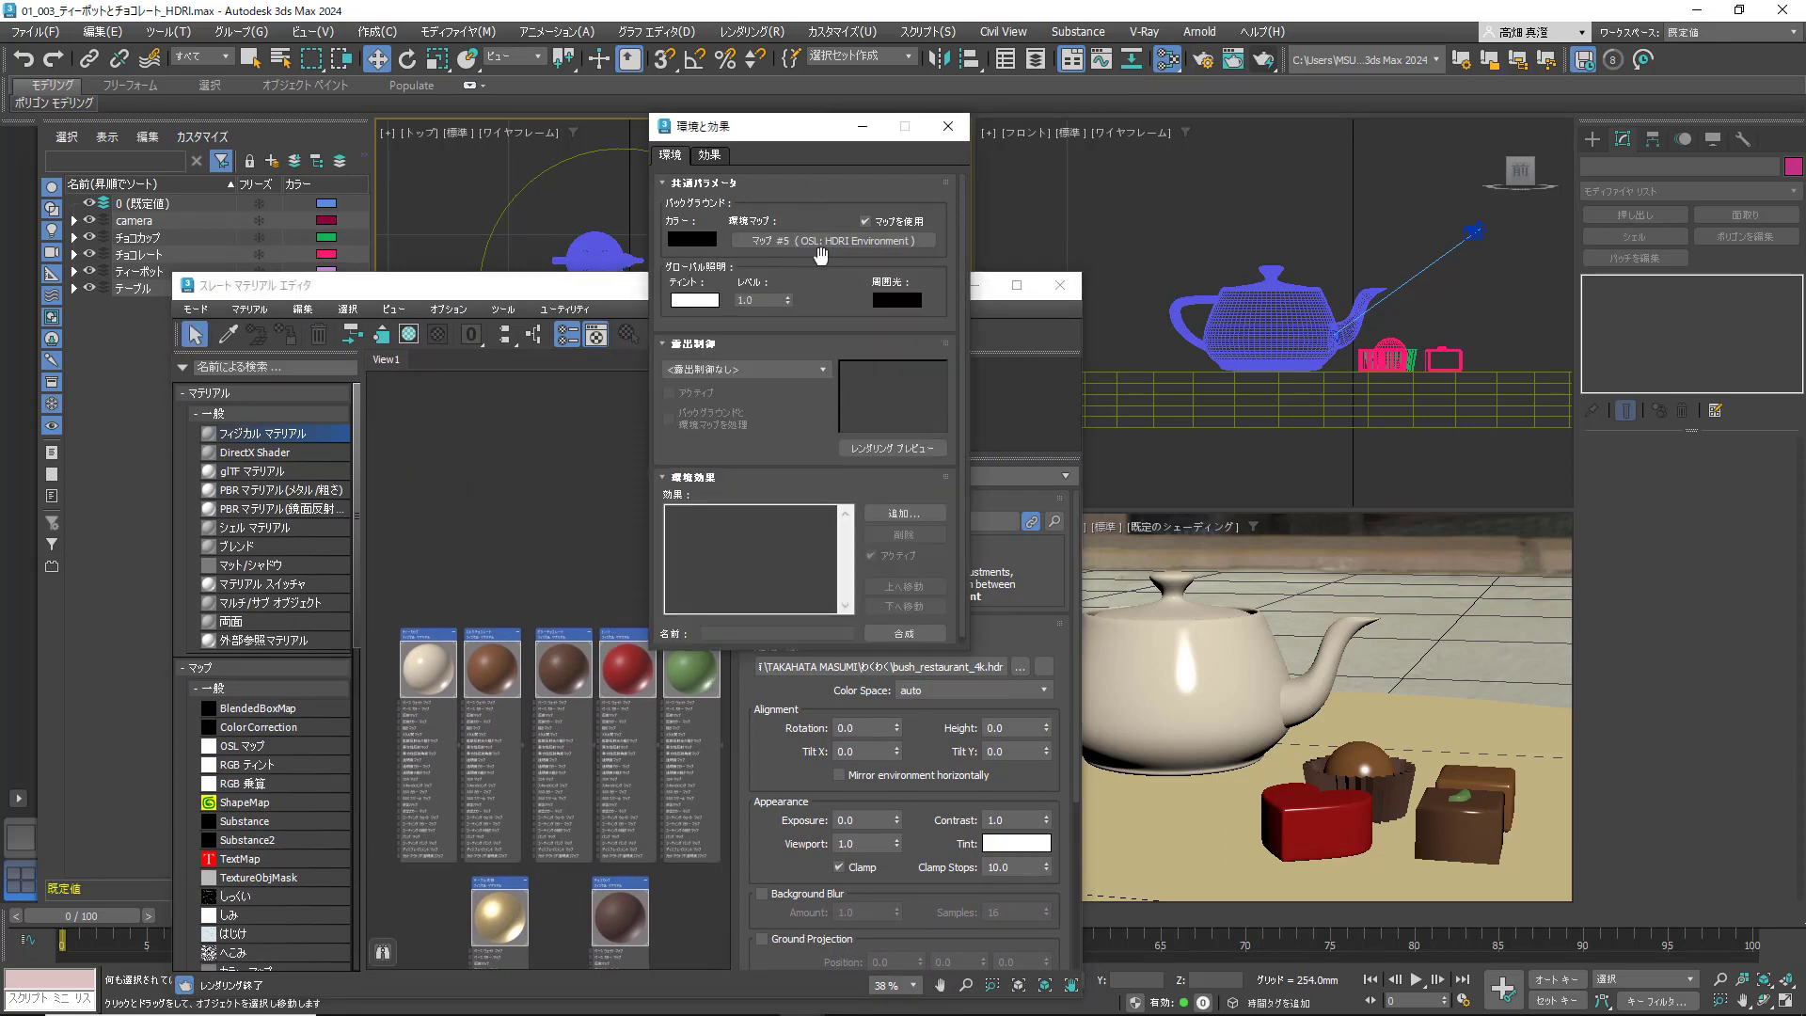
pyautogui.moveTo(828, 247); pyautogui.dragTo(548, 439)
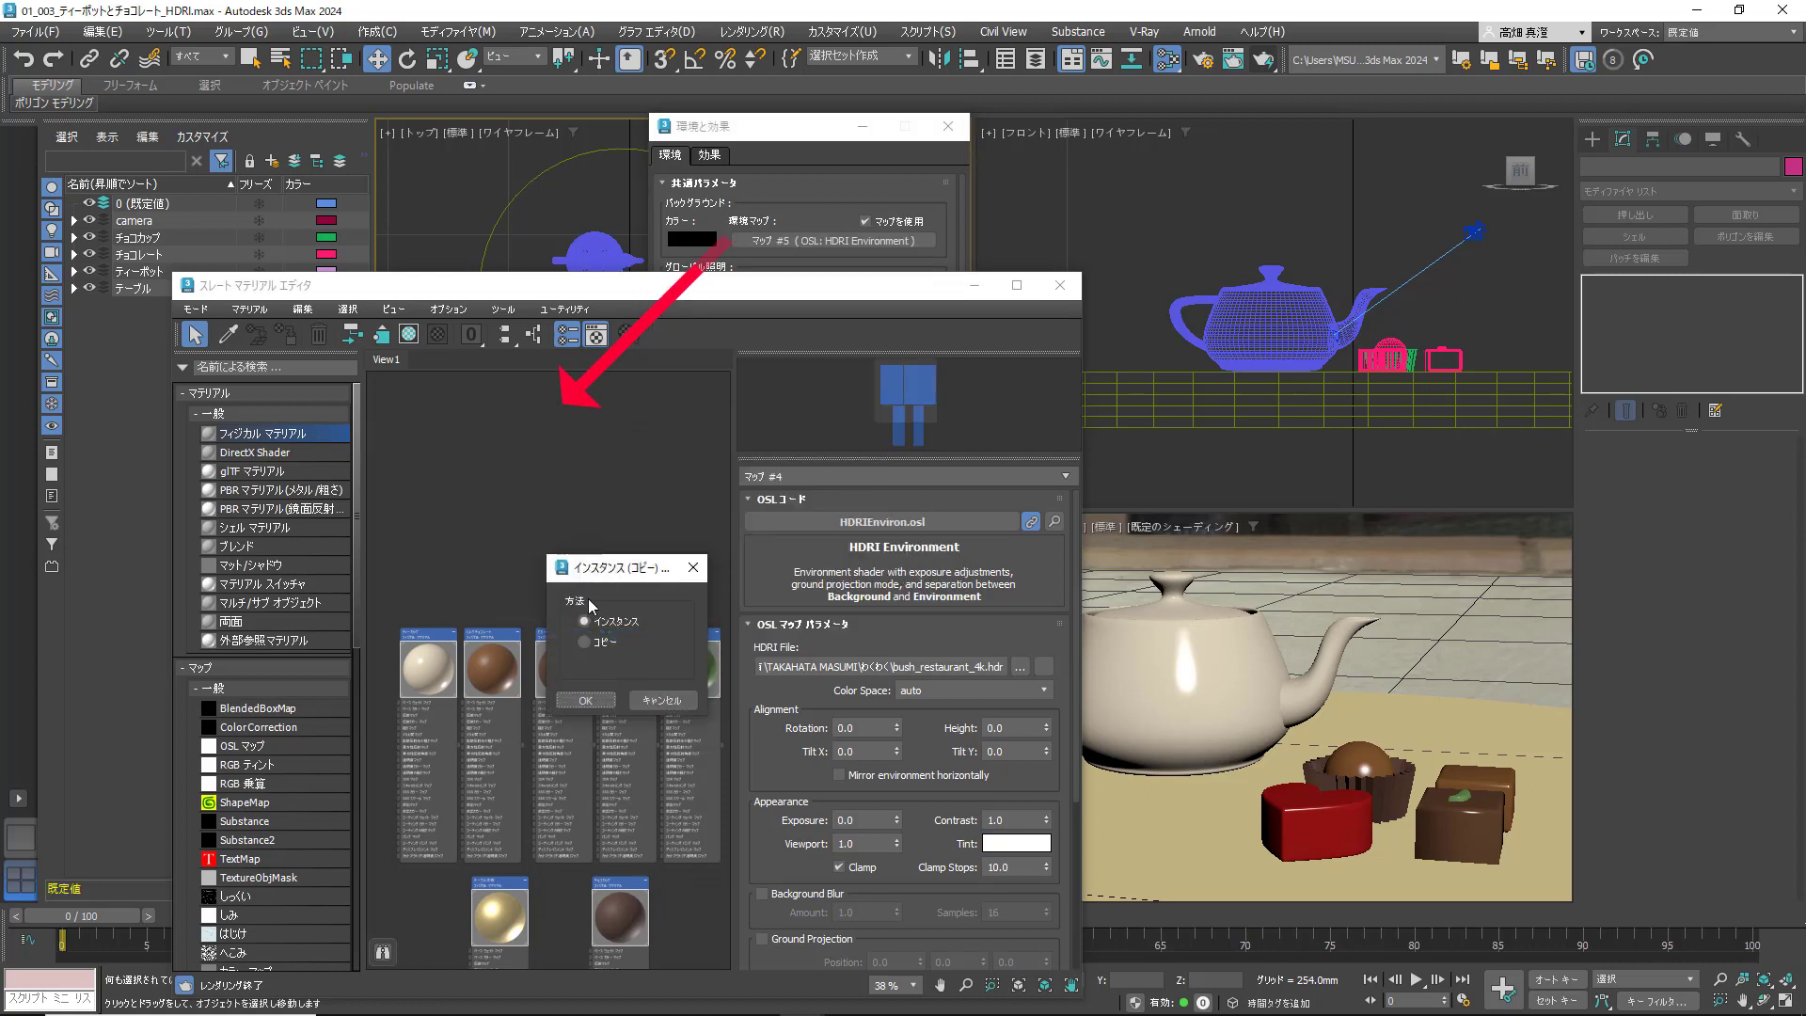
pyautogui.moveTo(607, 577); pyautogui.dragTo(623, 397)
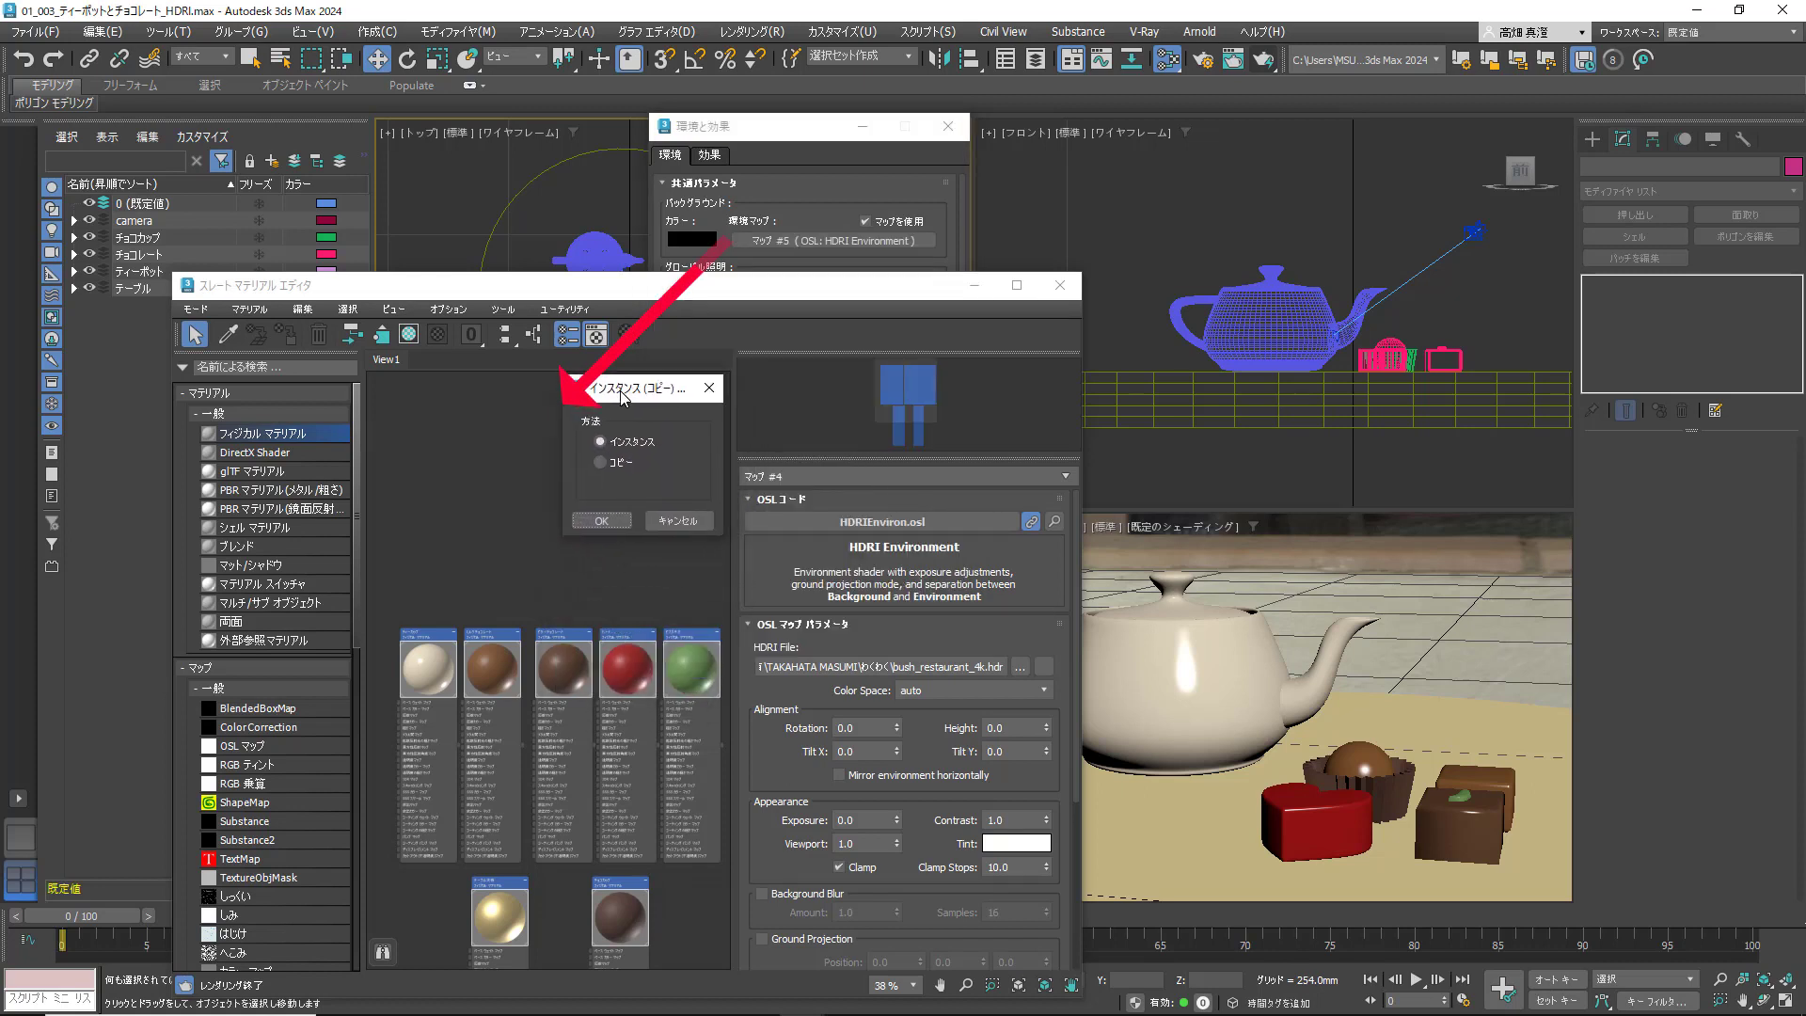
pyautogui.click(602, 521)
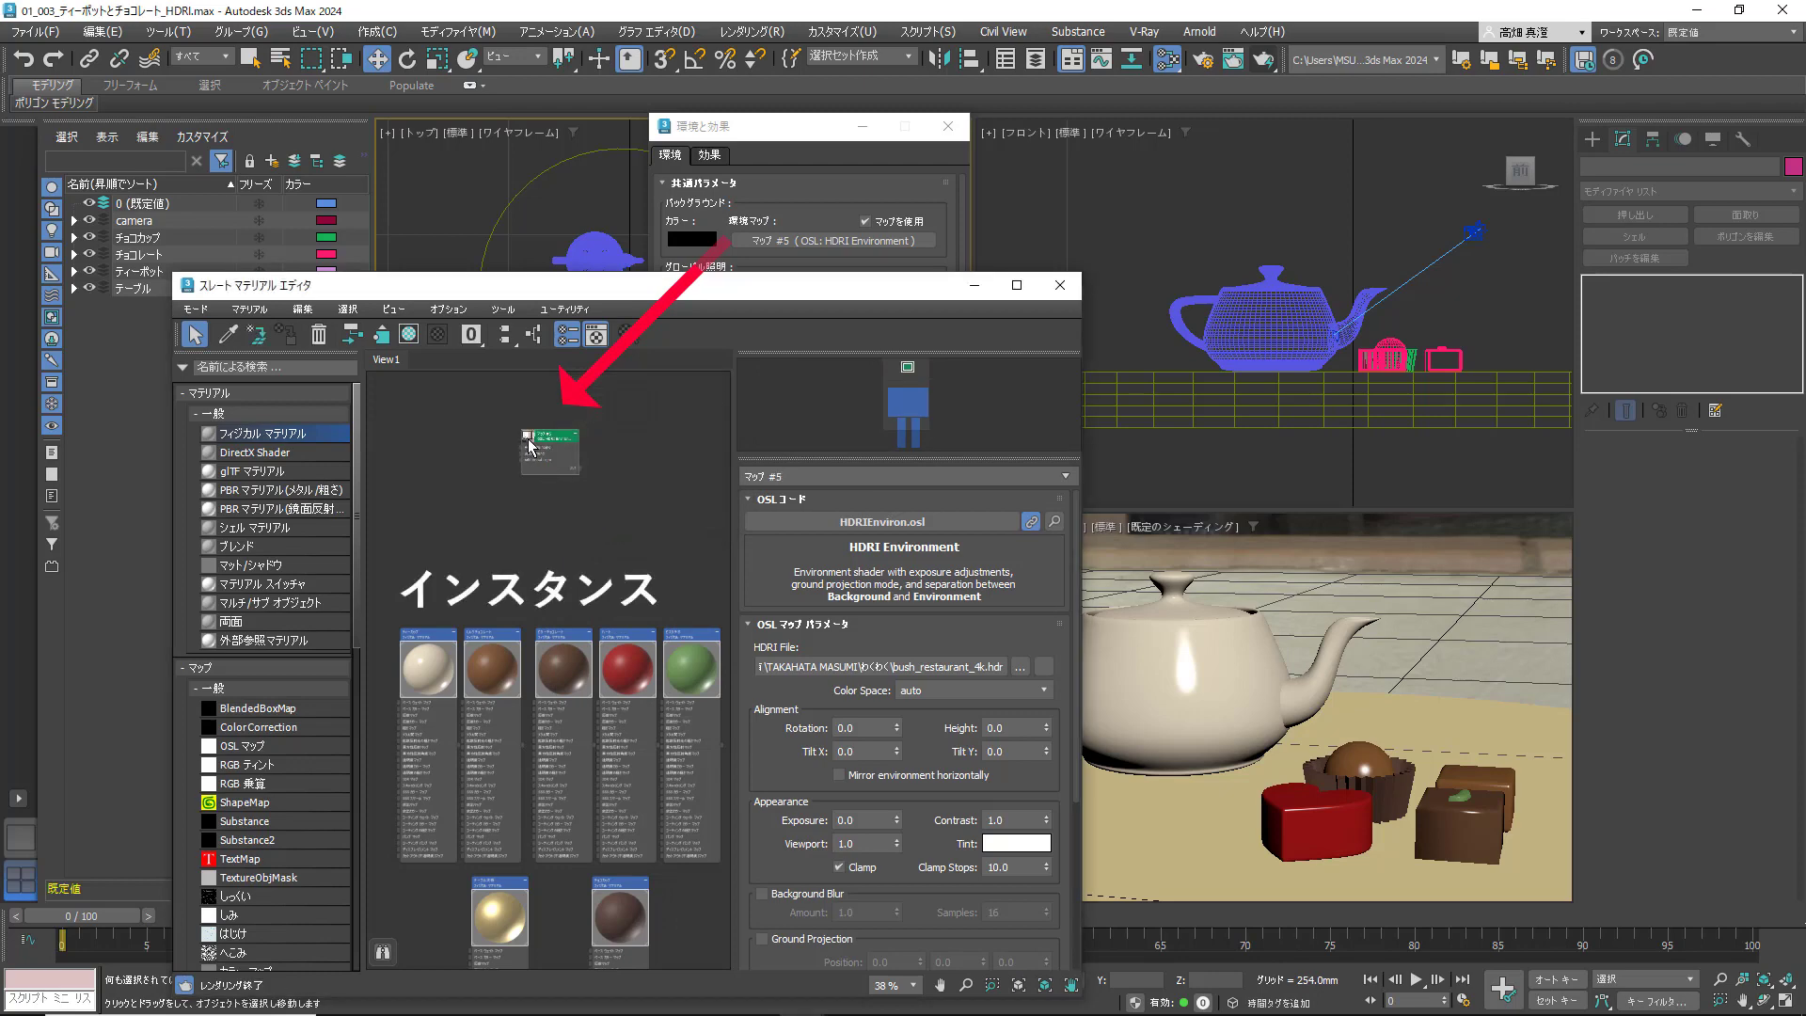
# Set the exposure of the HDRI Environment map to 1
pyautogui.scroll(5, 531, 444)
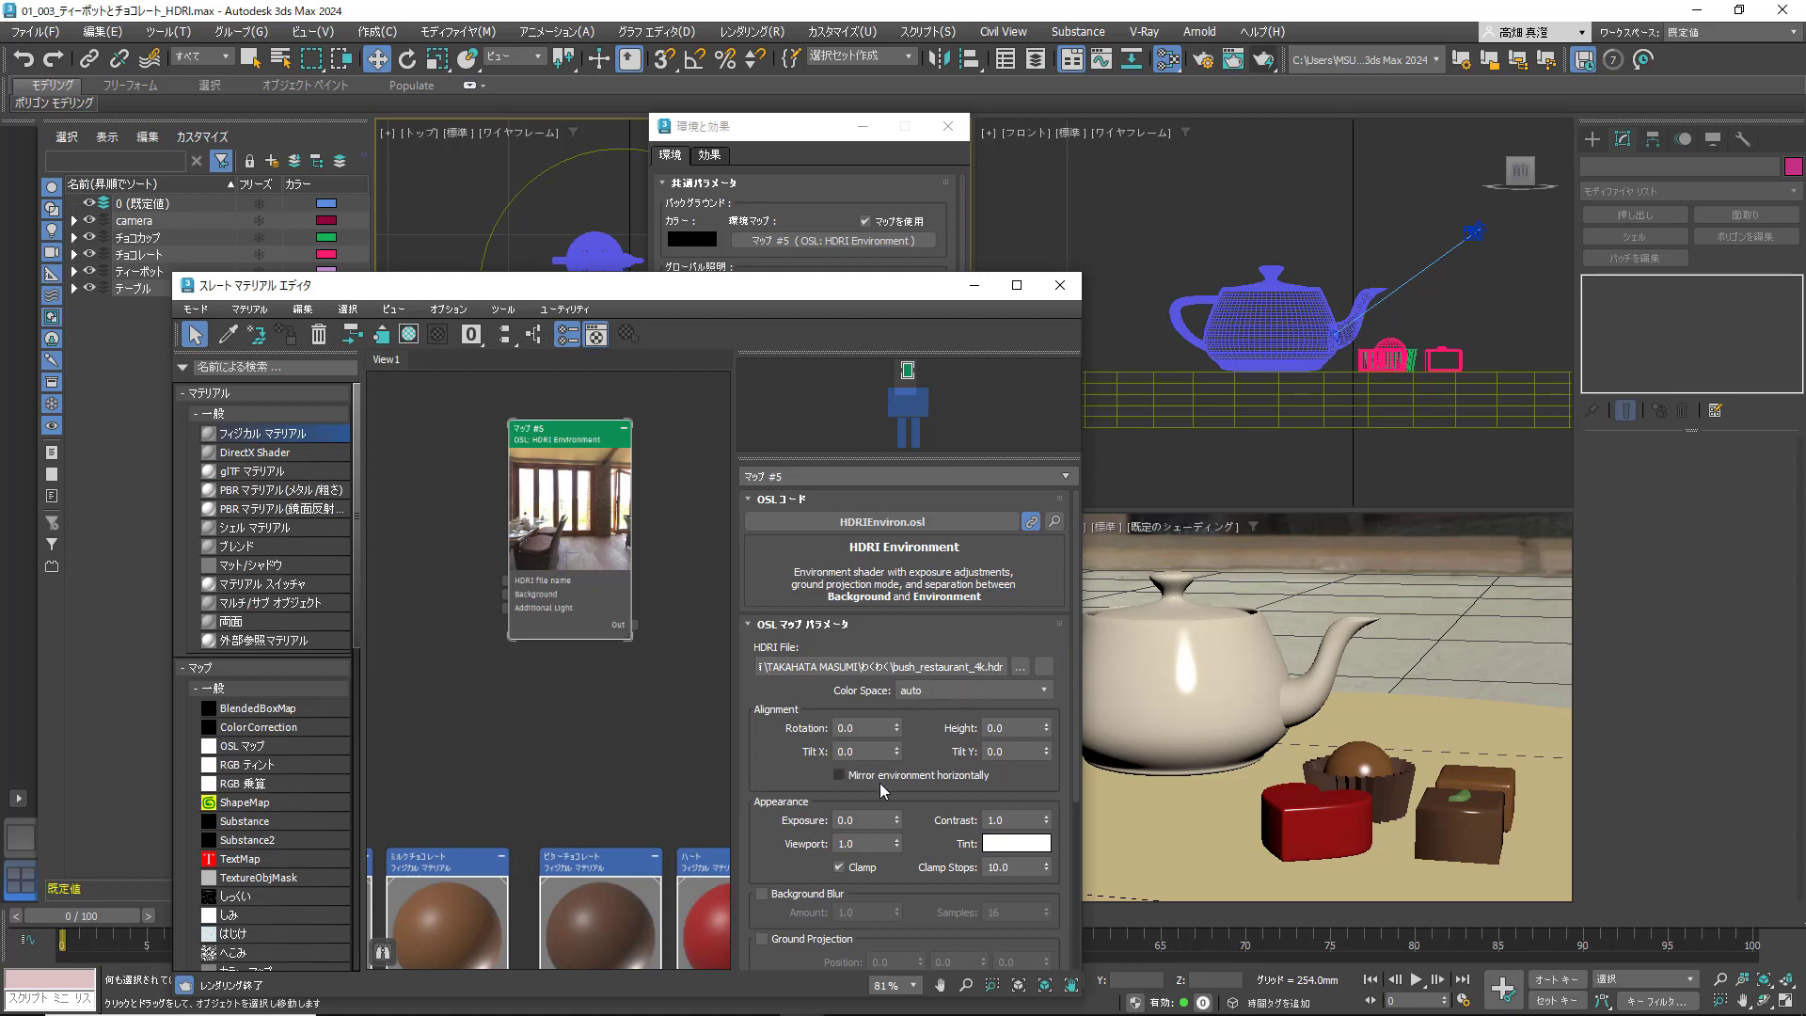
pyautogui.click(870, 820)
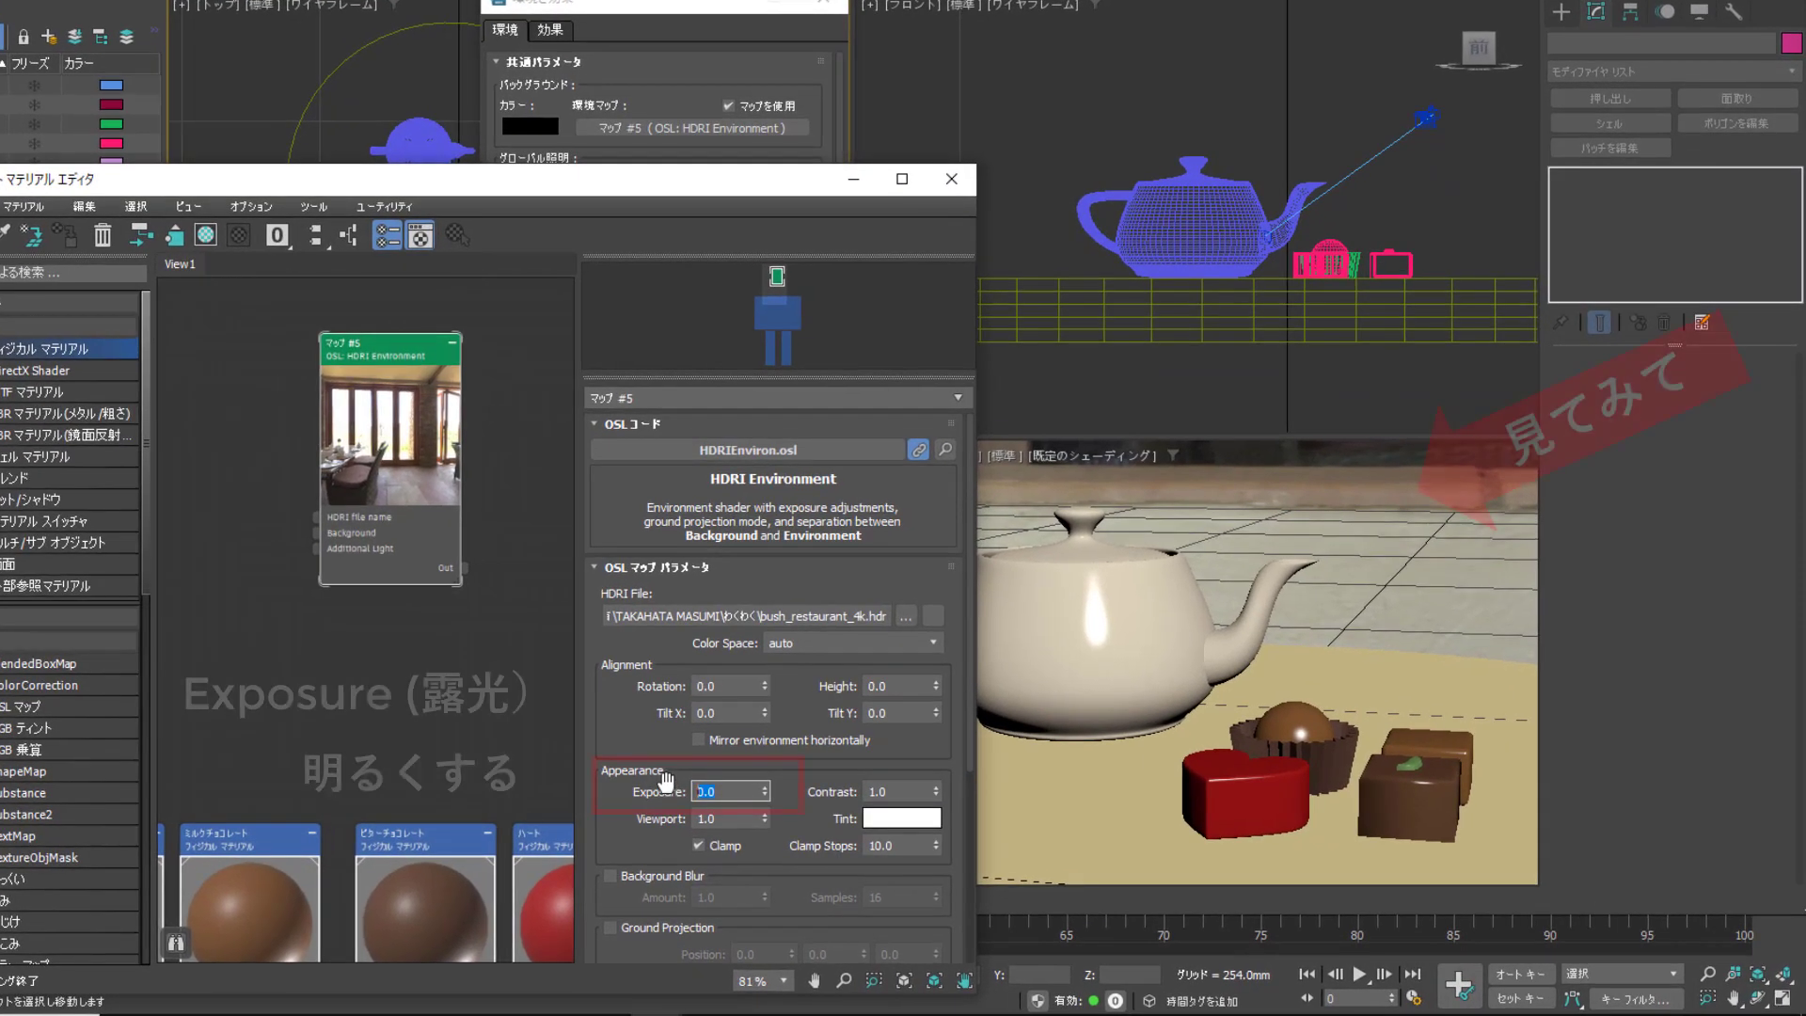
pyautogui.write('1')
pyautogui.press('Return')
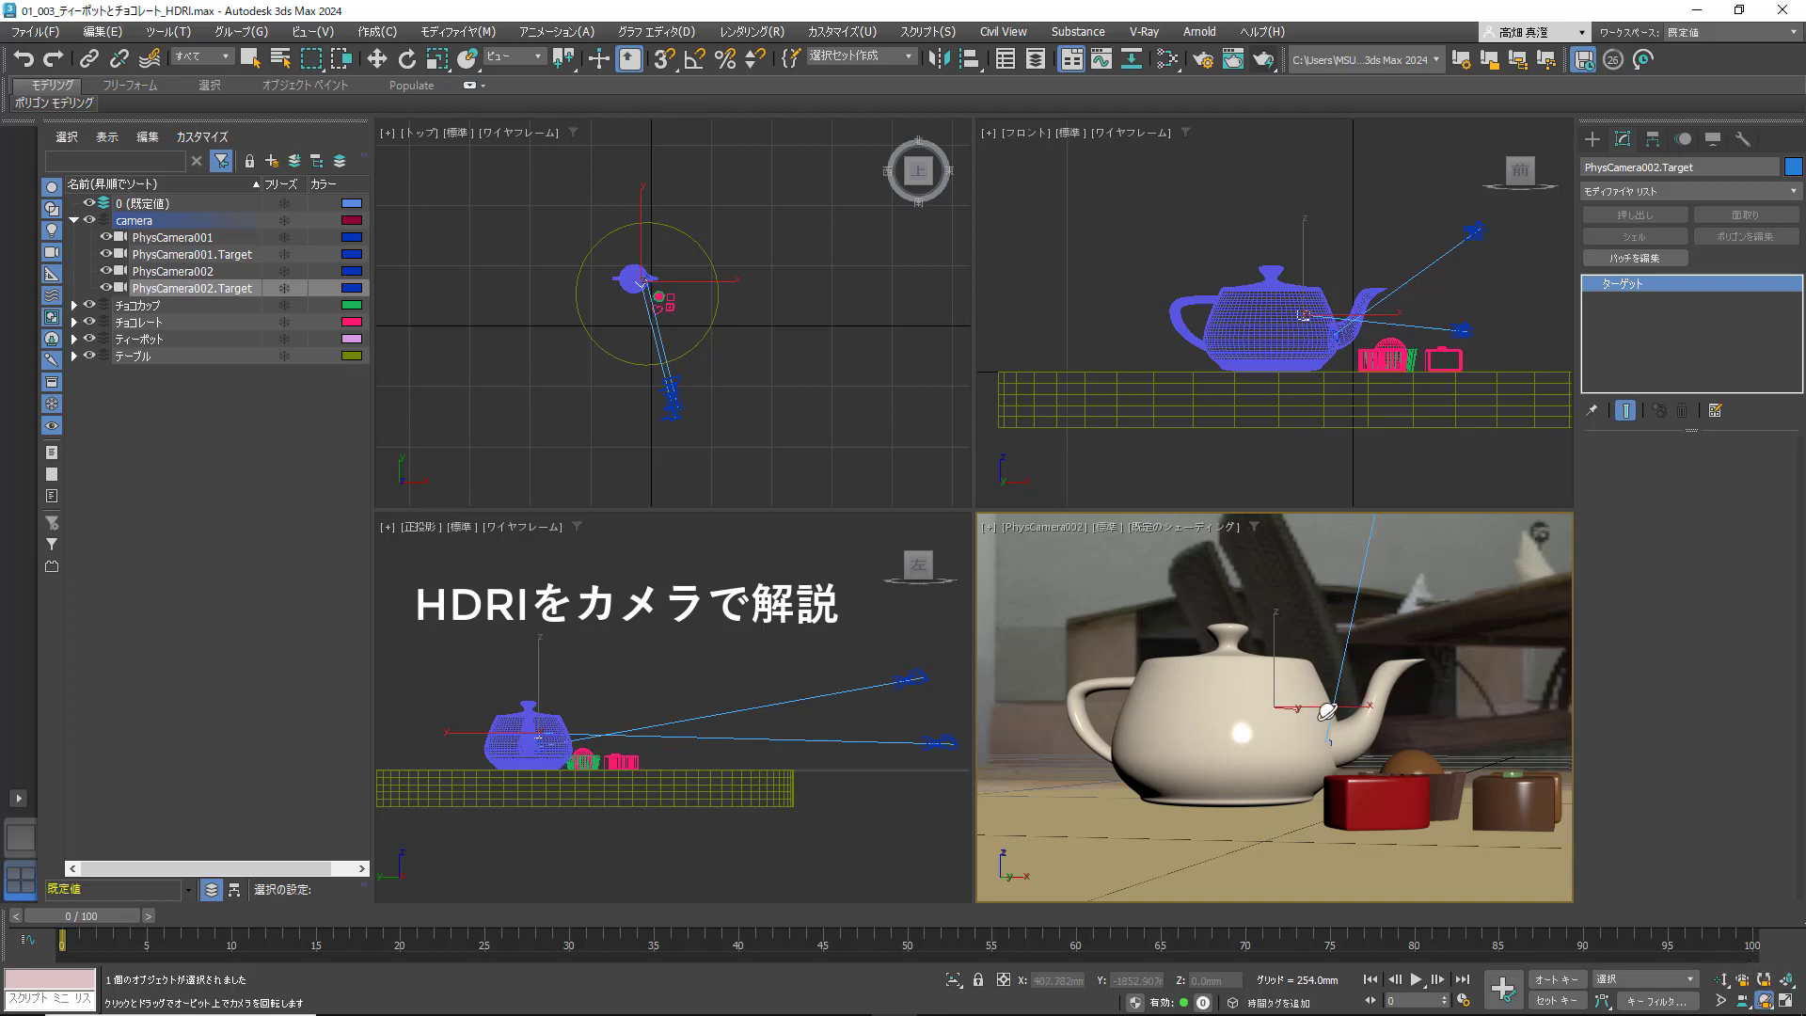
# Orbit the PhysCamera002 view around the teapot to examine the surrounding HDRI background
pyautogui.moveTo(1355, 732); pyautogui.dragTo(1256, 704)
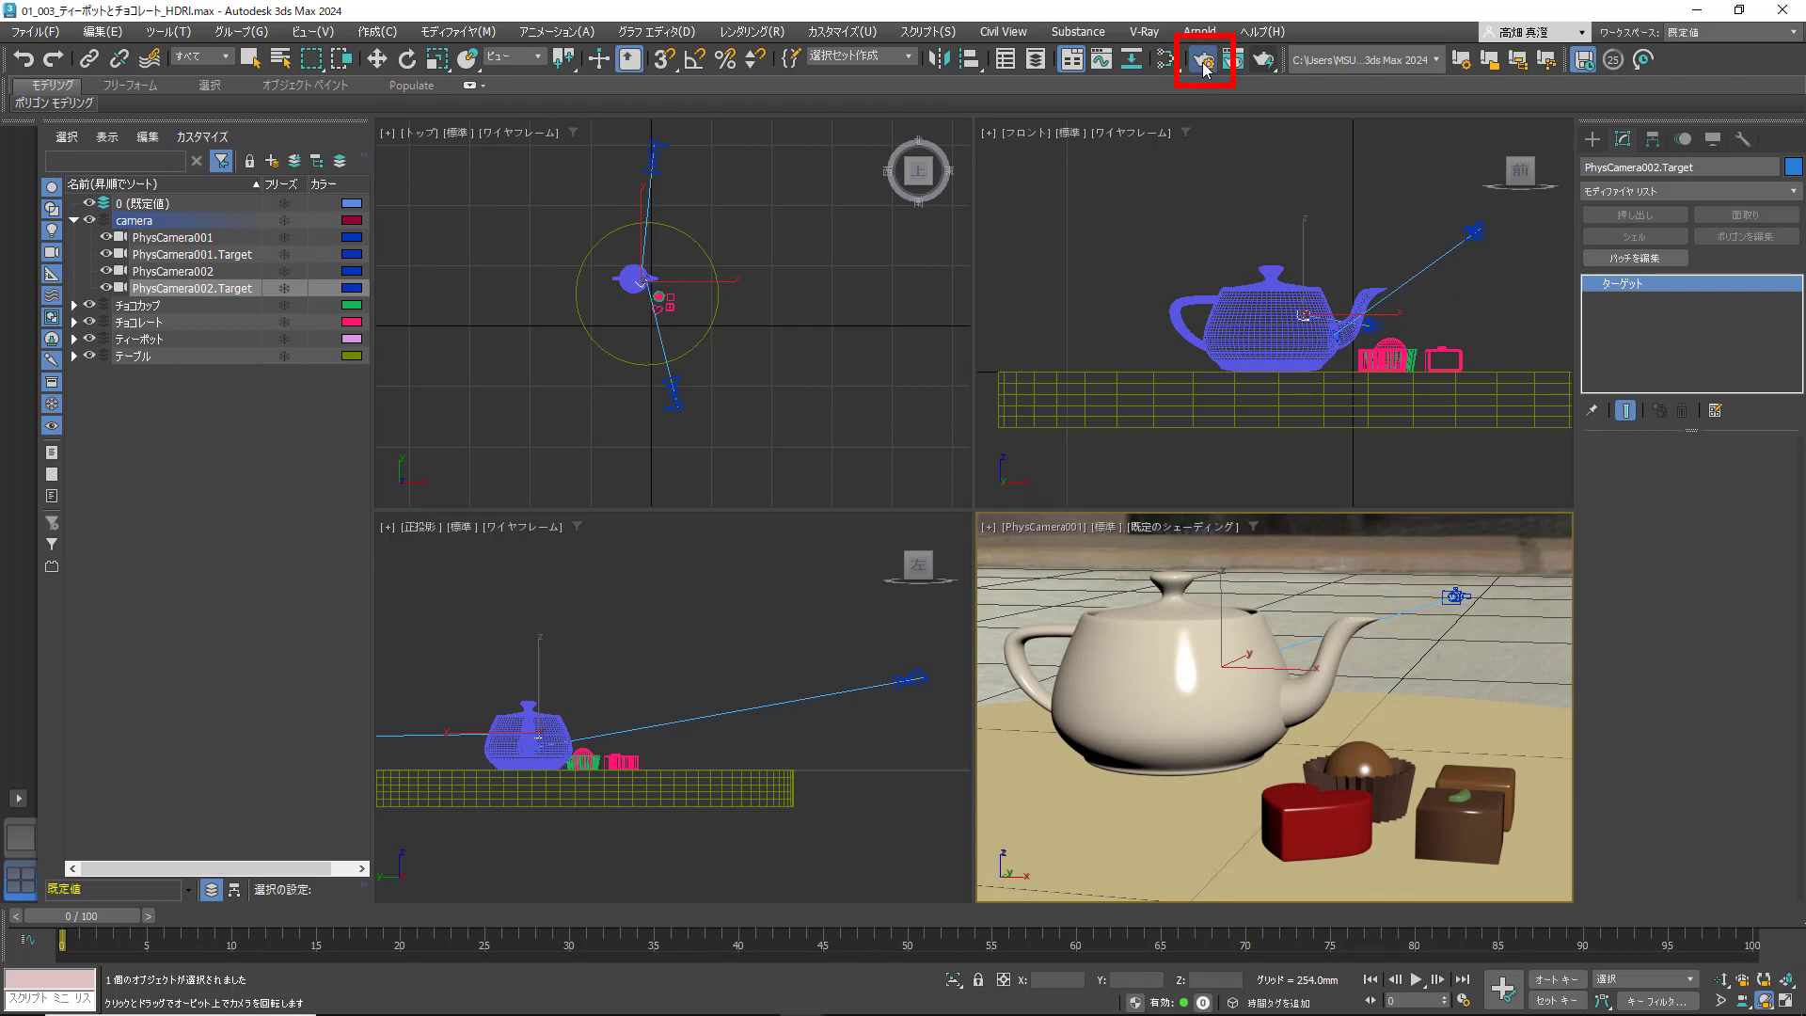
# Set the renderer to Arnold and the render output size to a custom 320 x 240
pyautogui.click(1203, 64)
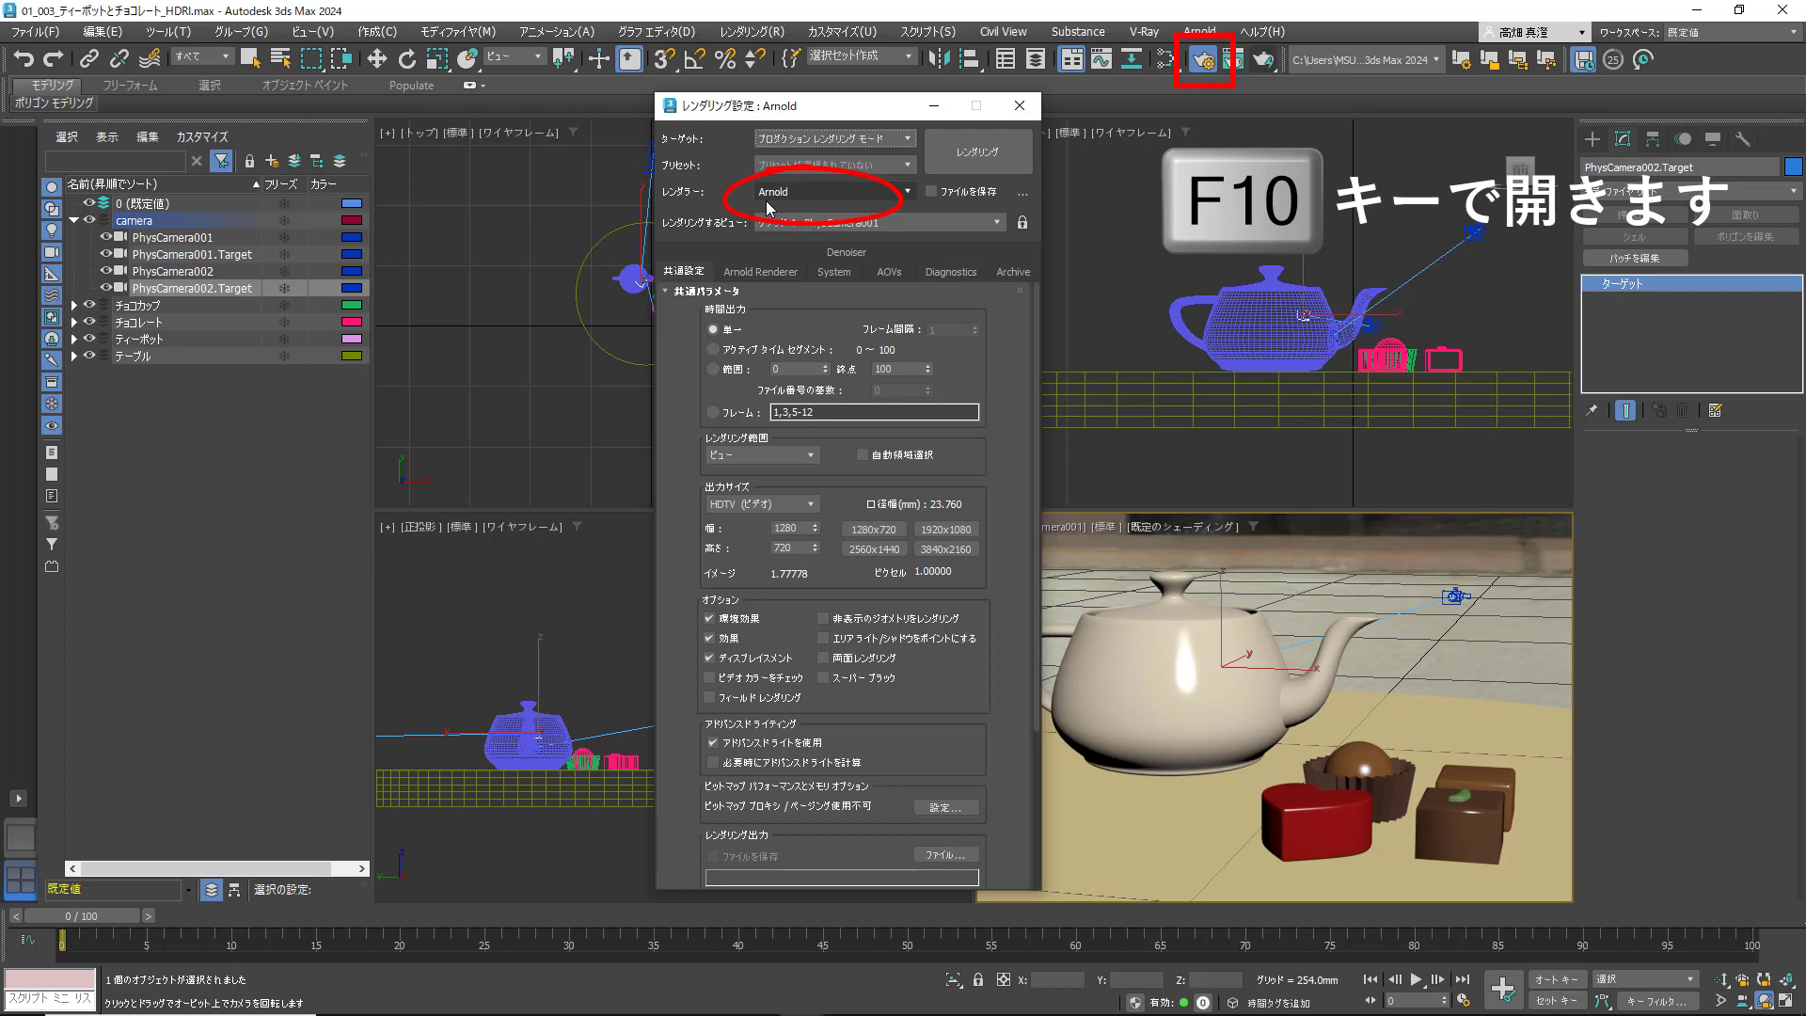
pyautogui.click(907, 191)
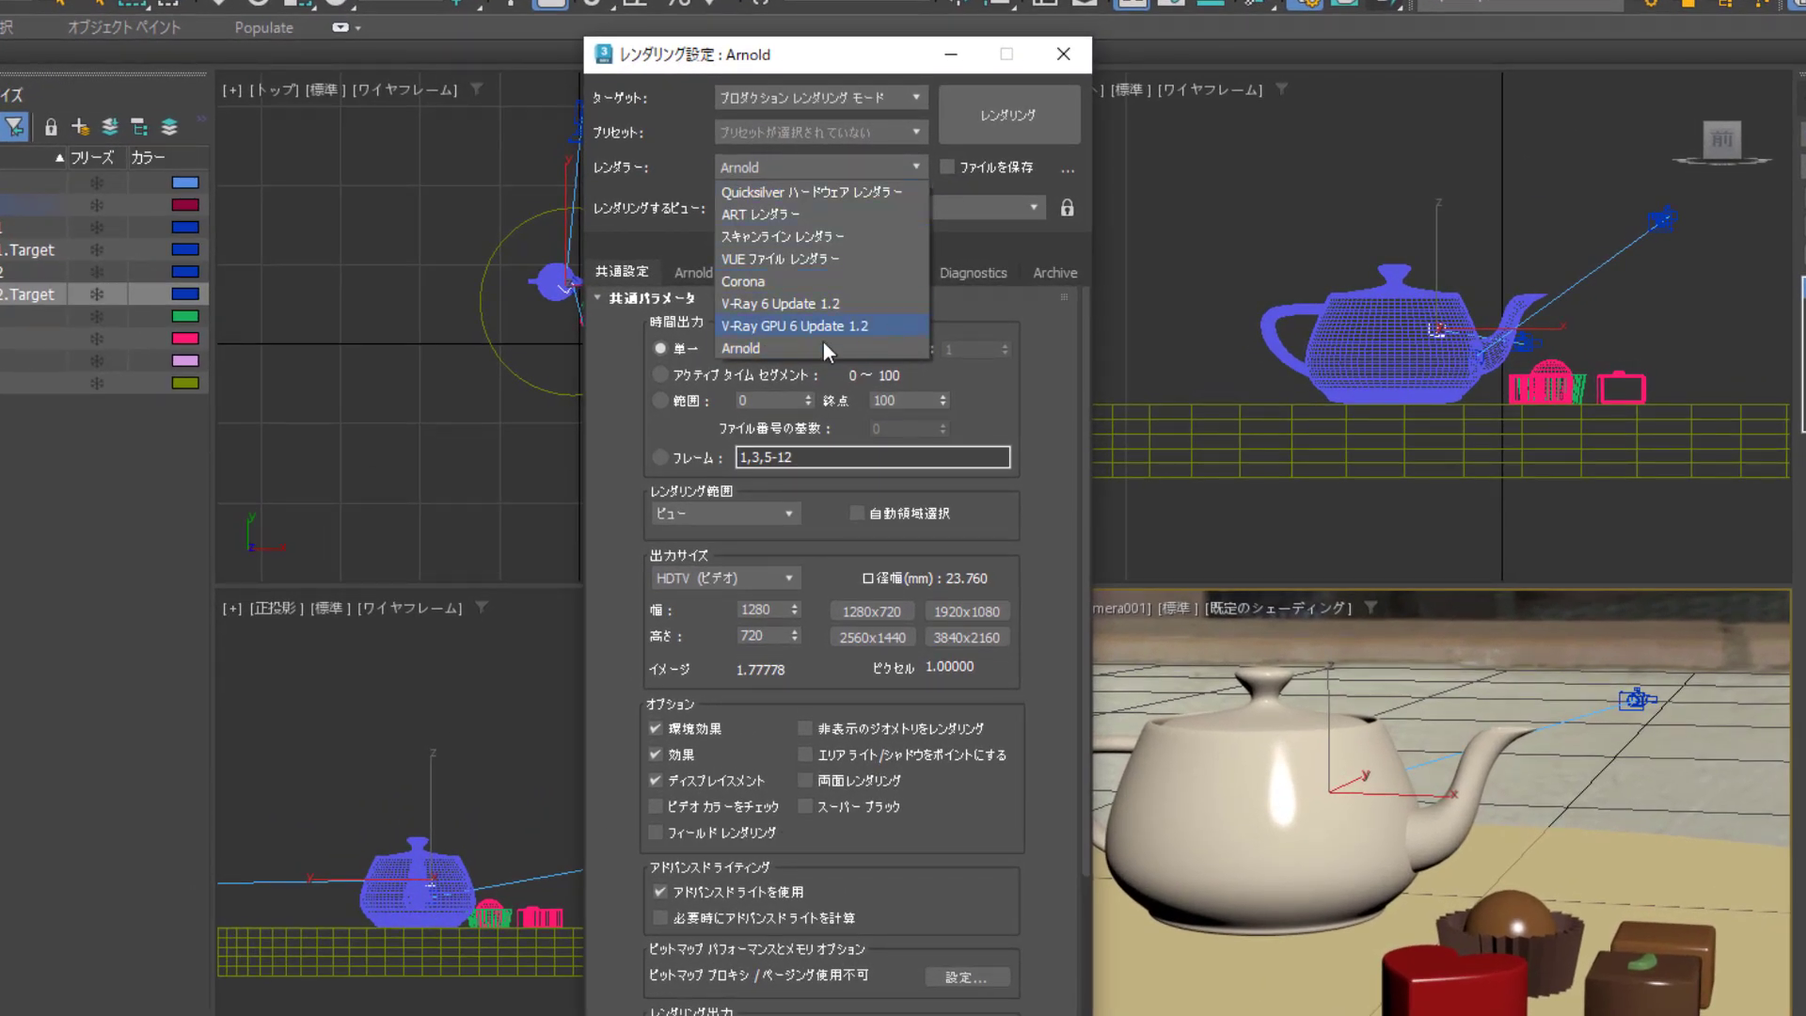
pyautogui.click(762, 352)
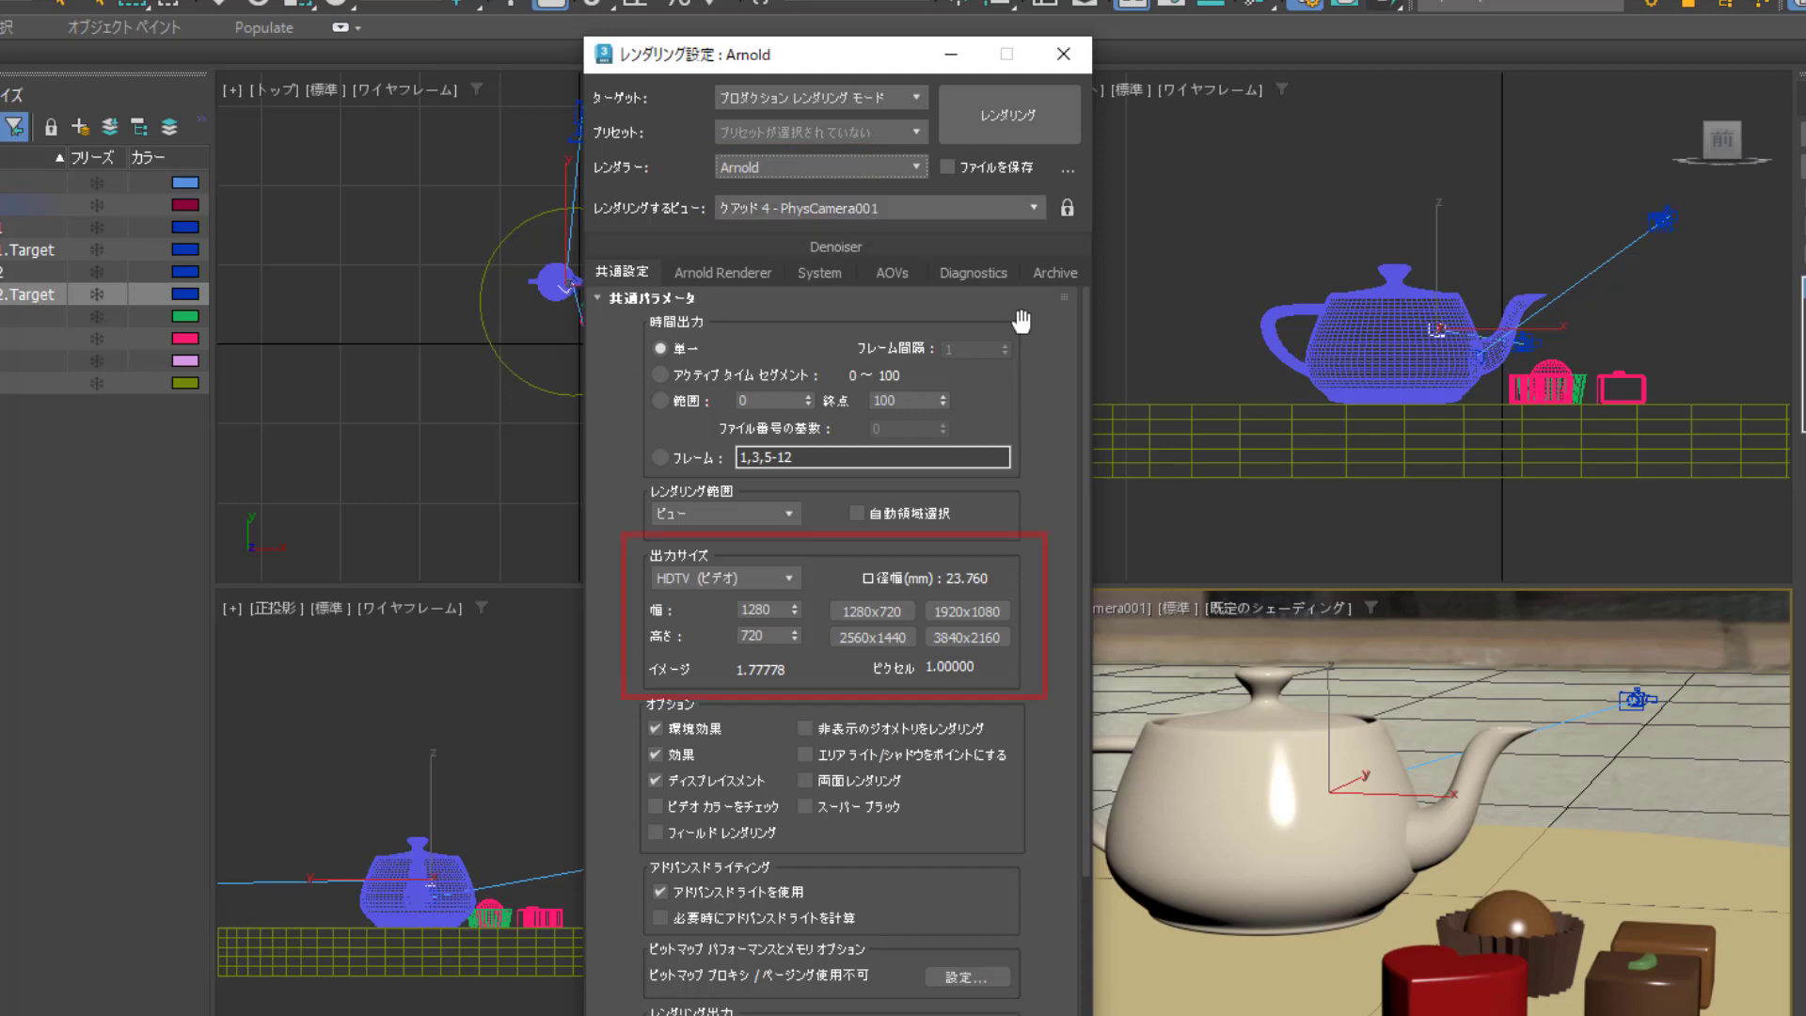
pyautogui.click(790, 578)
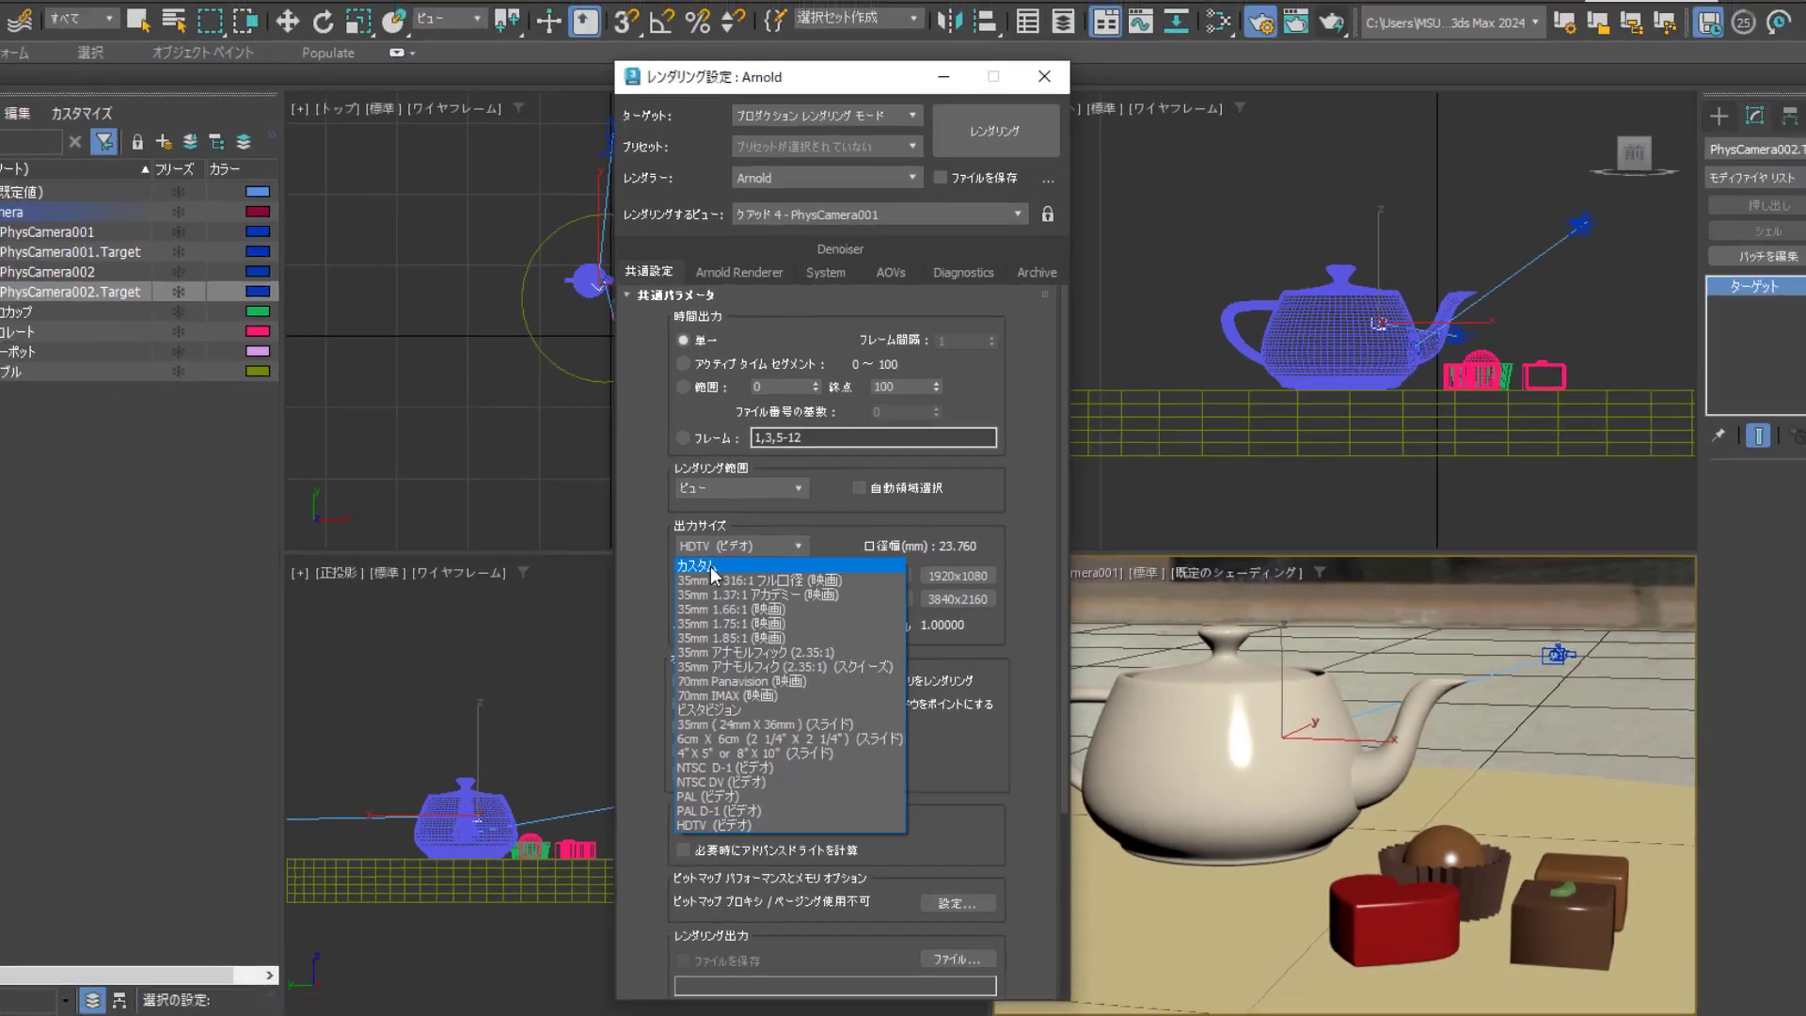
pyautogui.click(676, 601)
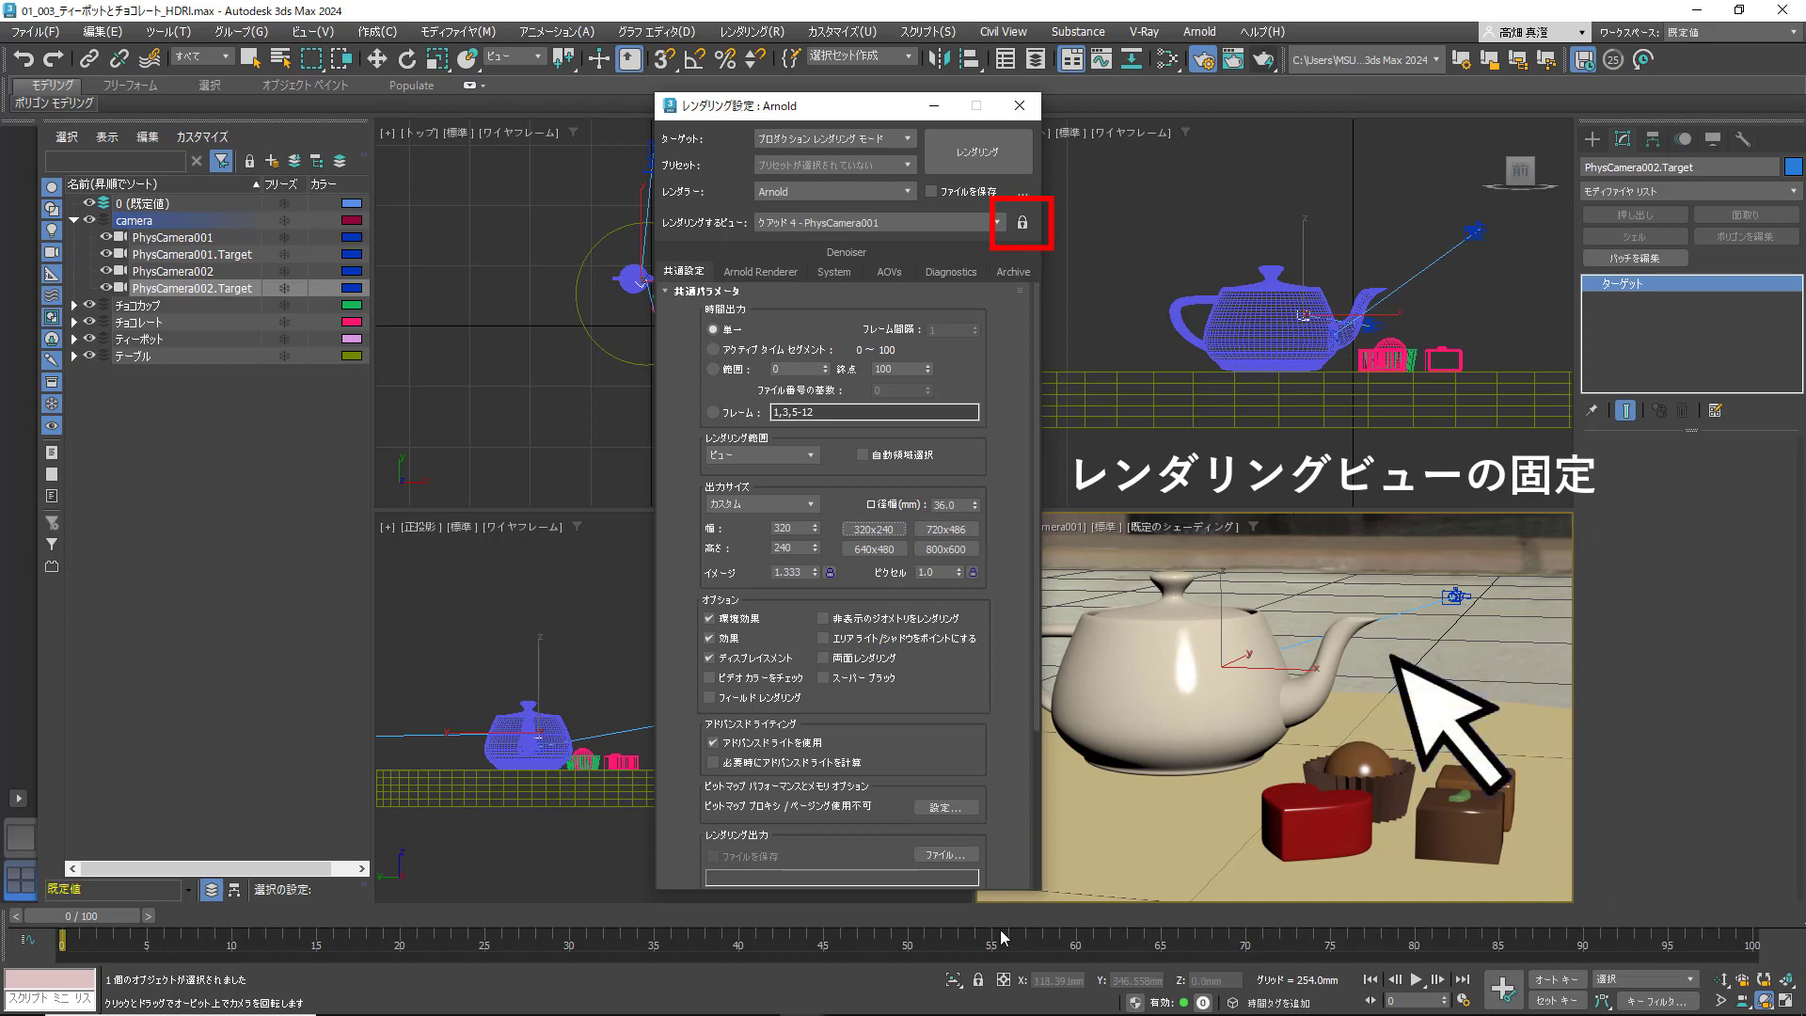
# Lock the render view to PhysCamera001 and render a test image
pyautogui.click(1022, 222)
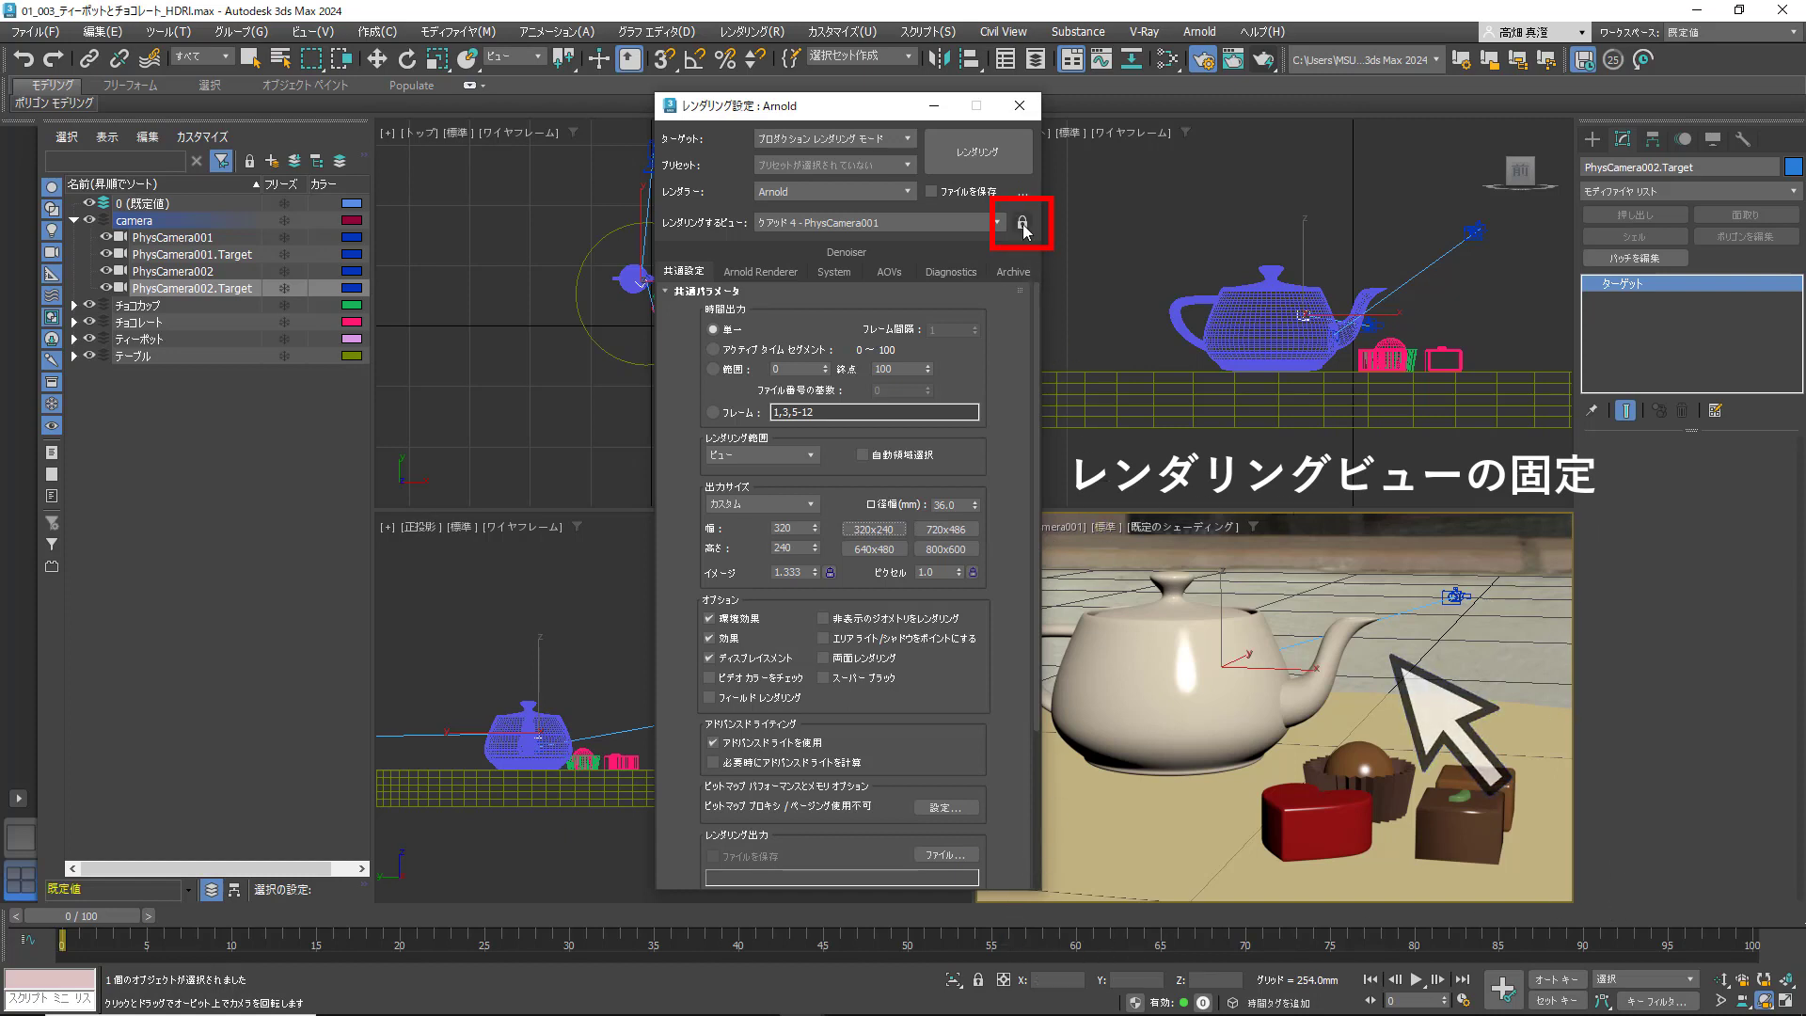
pyautogui.click(983, 158)
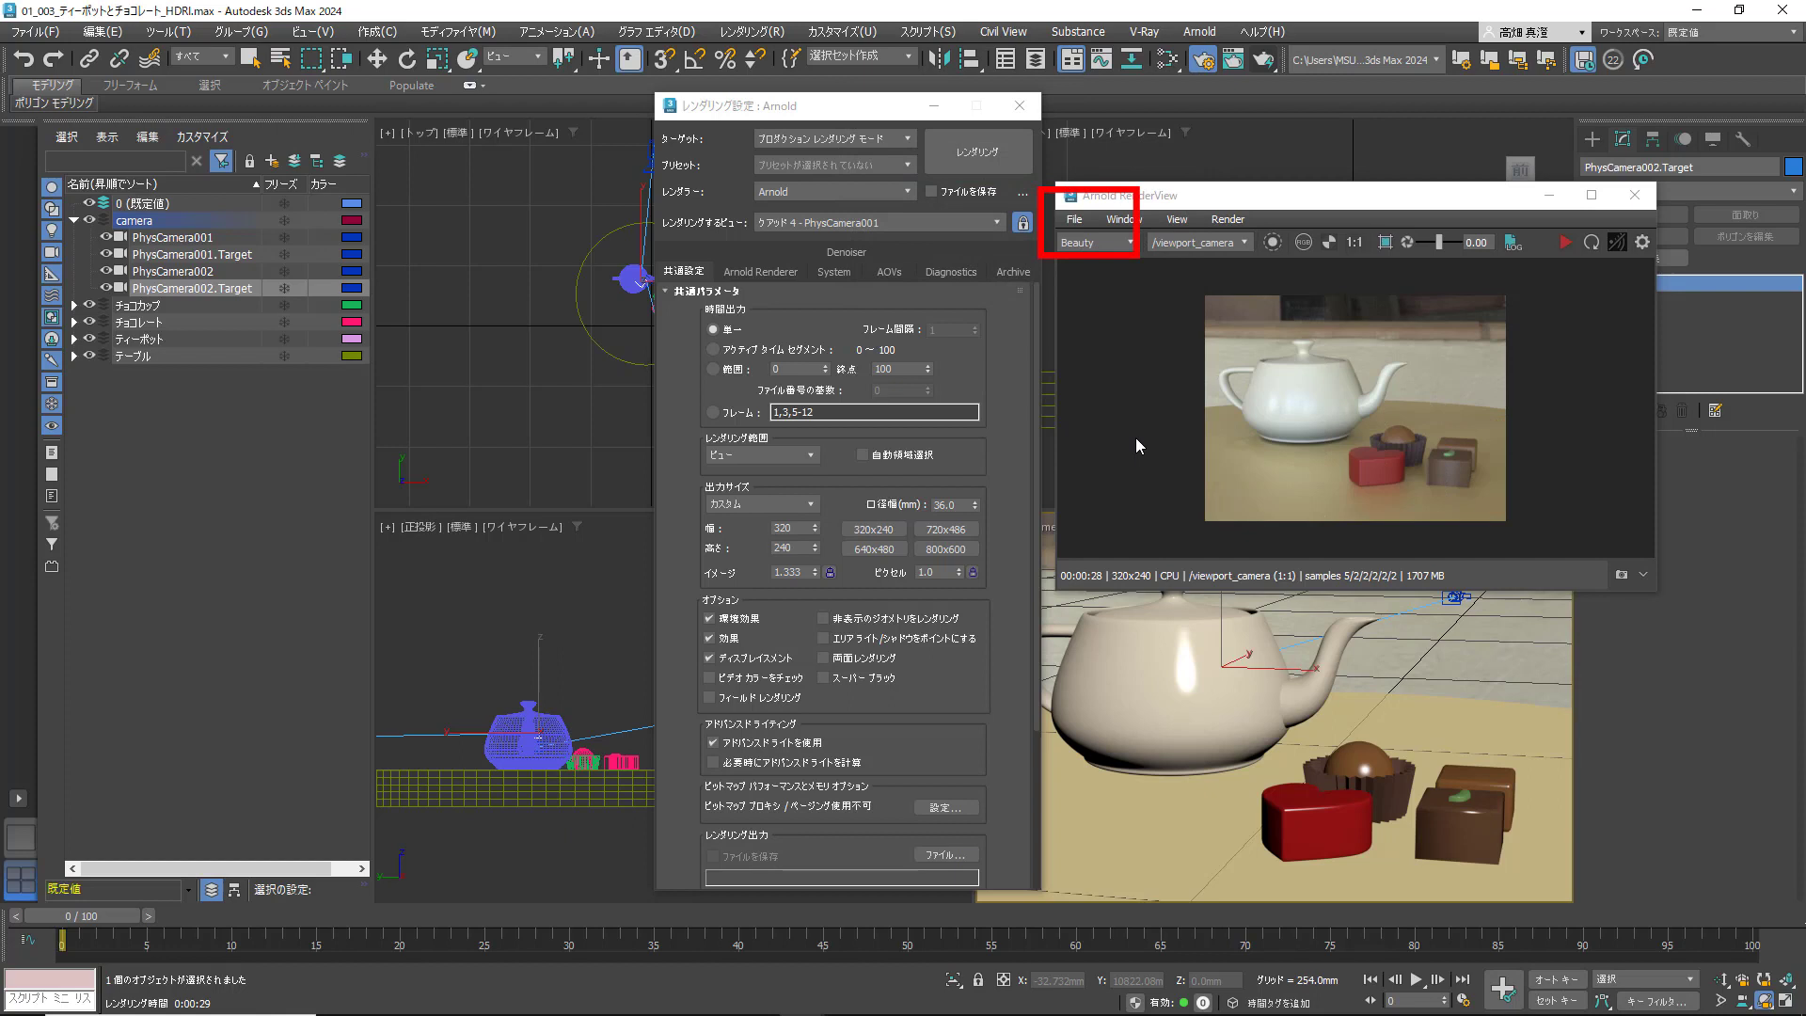
# Save the rendered test image under the file name test
pyautogui.click(1074, 219)
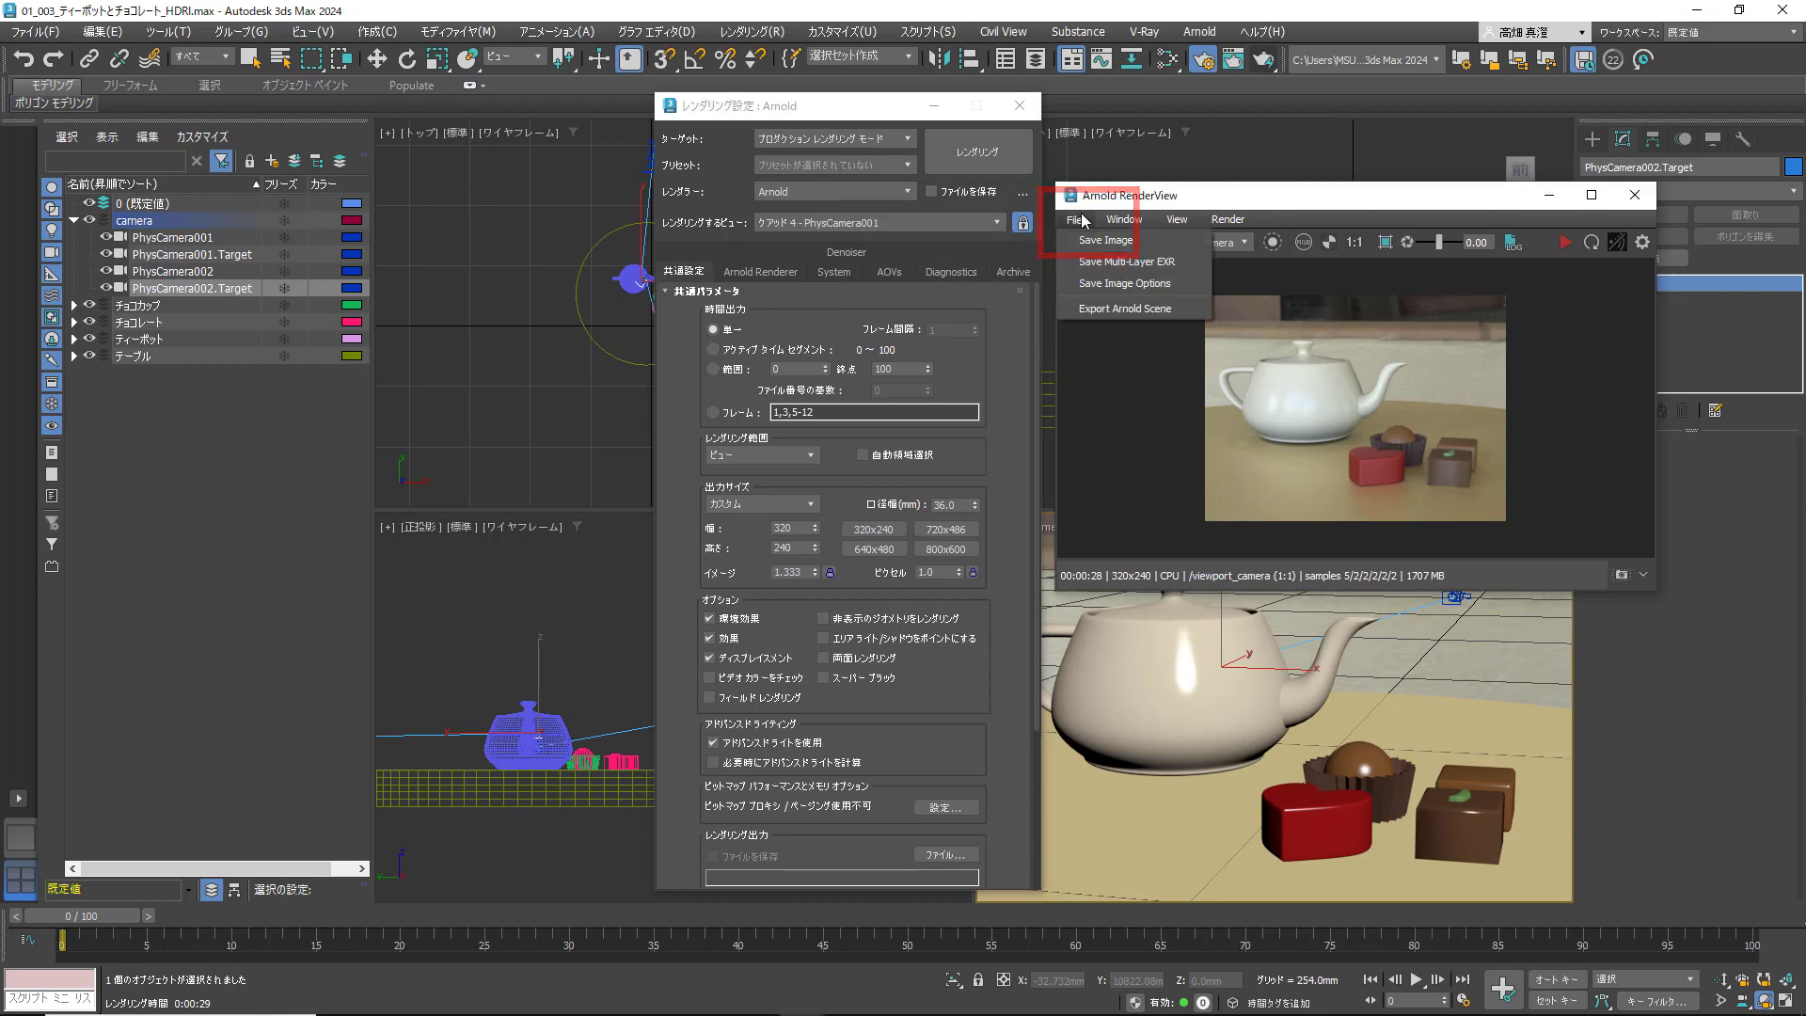
pyautogui.press('Escape')
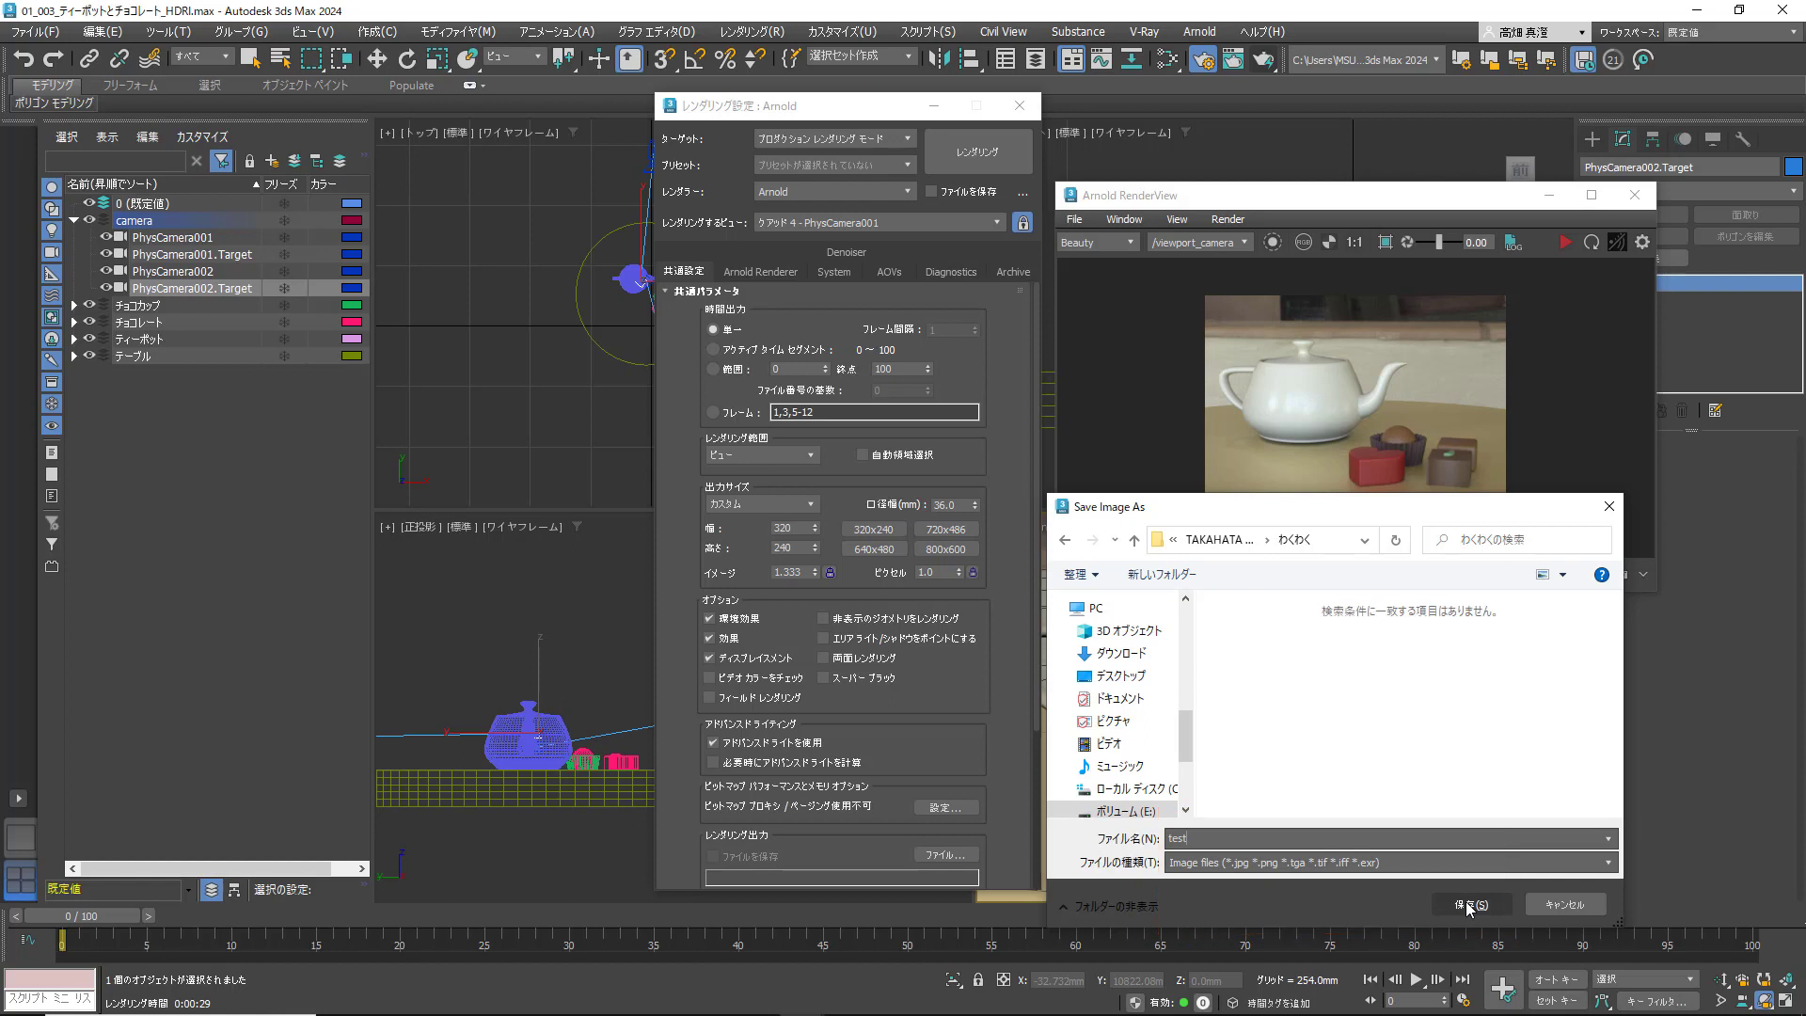
pyautogui.click(1466, 901)
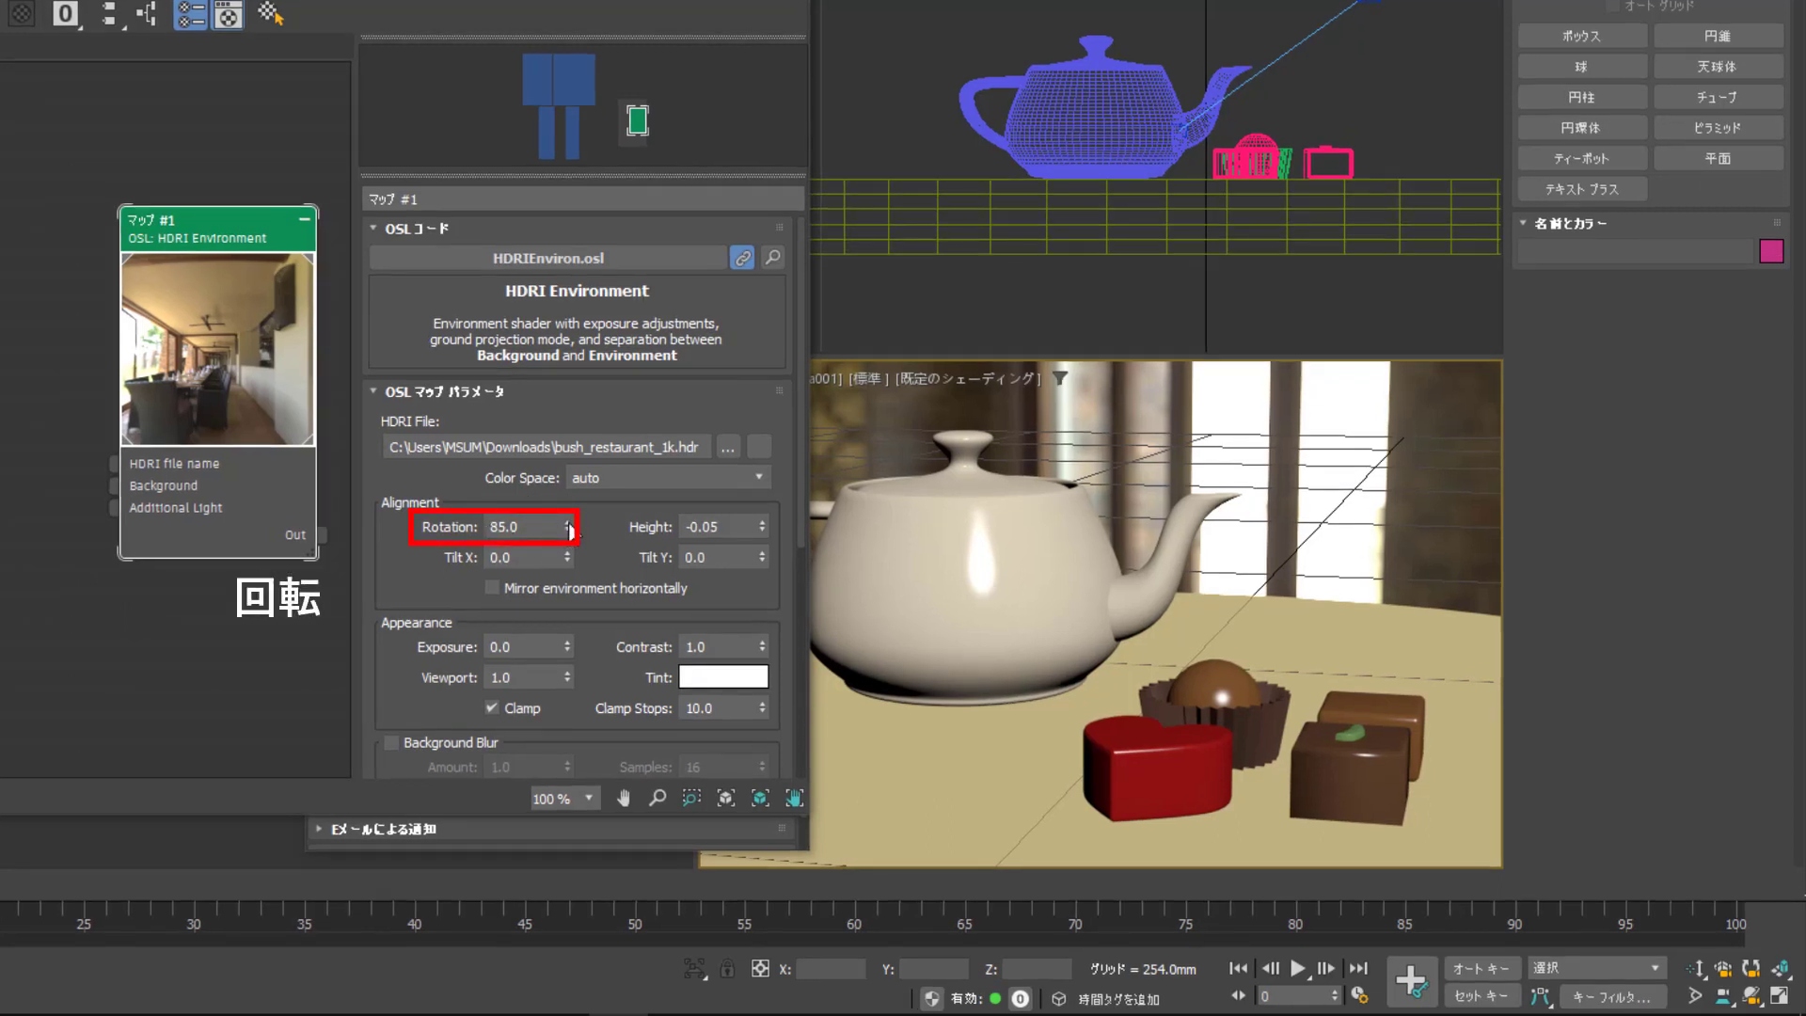
# Align the HDRI background behind the teapot with a rotation of 85.0 and a height of -0.05
pyautogui.moveTo(570, 530)
pyautogui.mouseDown()
pyautogui.moveTo(577, 506)
pyautogui.moveTo(575, 527)
pyautogui.mouseUp()
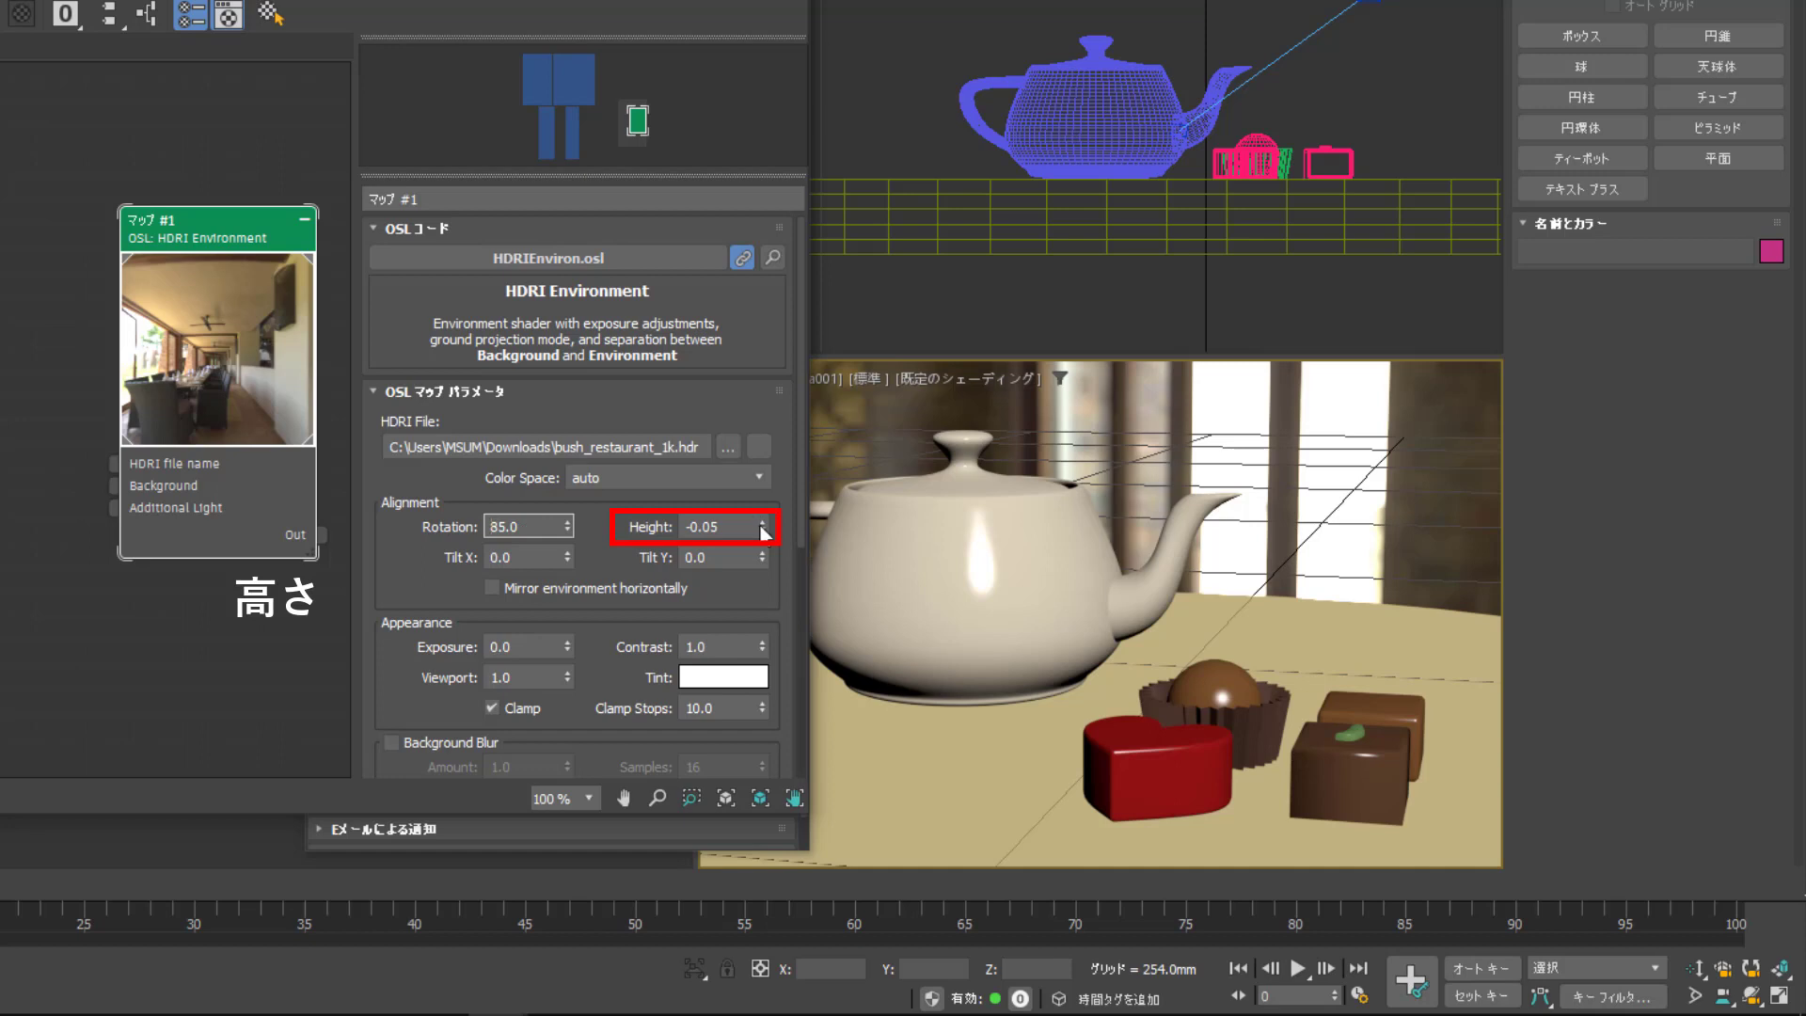
pyautogui.moveTo(761, 525)
pyautogui.mouseDown()
pyautogui.moveTo(760, 502)
pyautogui.moveTo(762, 527)
pyautogui.mouseUp()
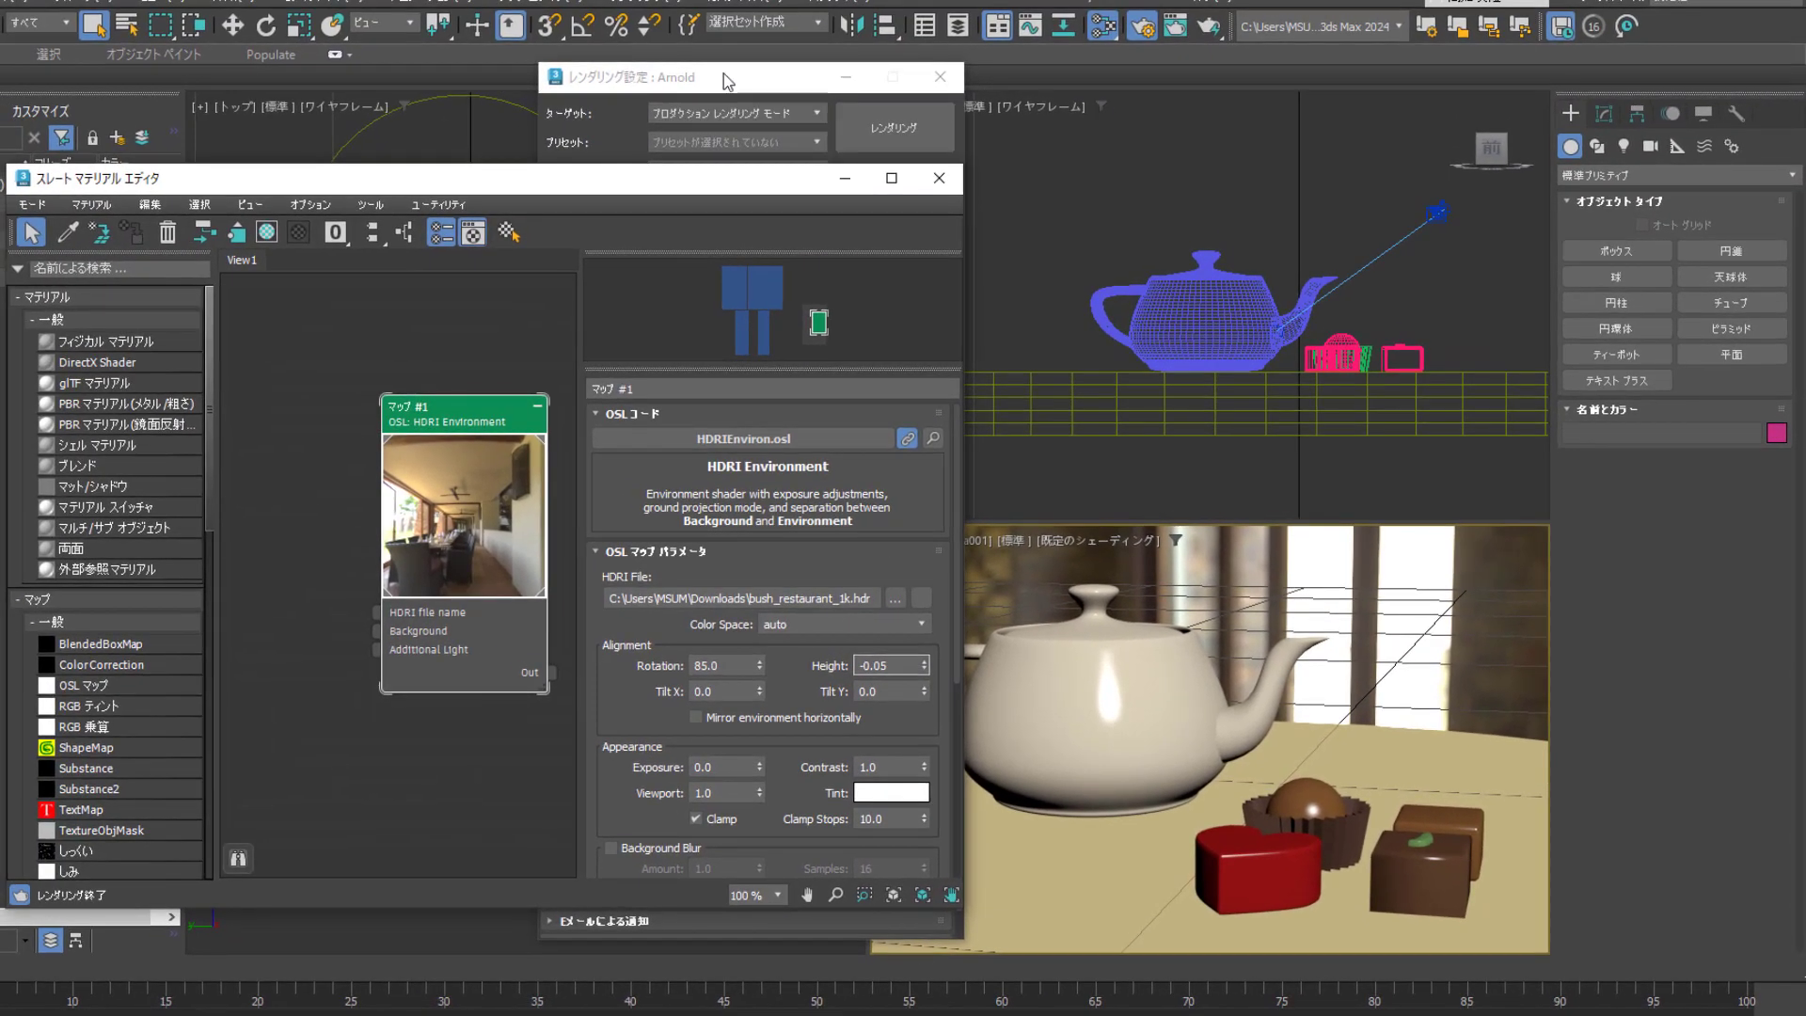
# Set the render output to be saved as the TIF file ティーポットとチョコレート.tif in the わくわく folder
pyautogui.click(726, 81)
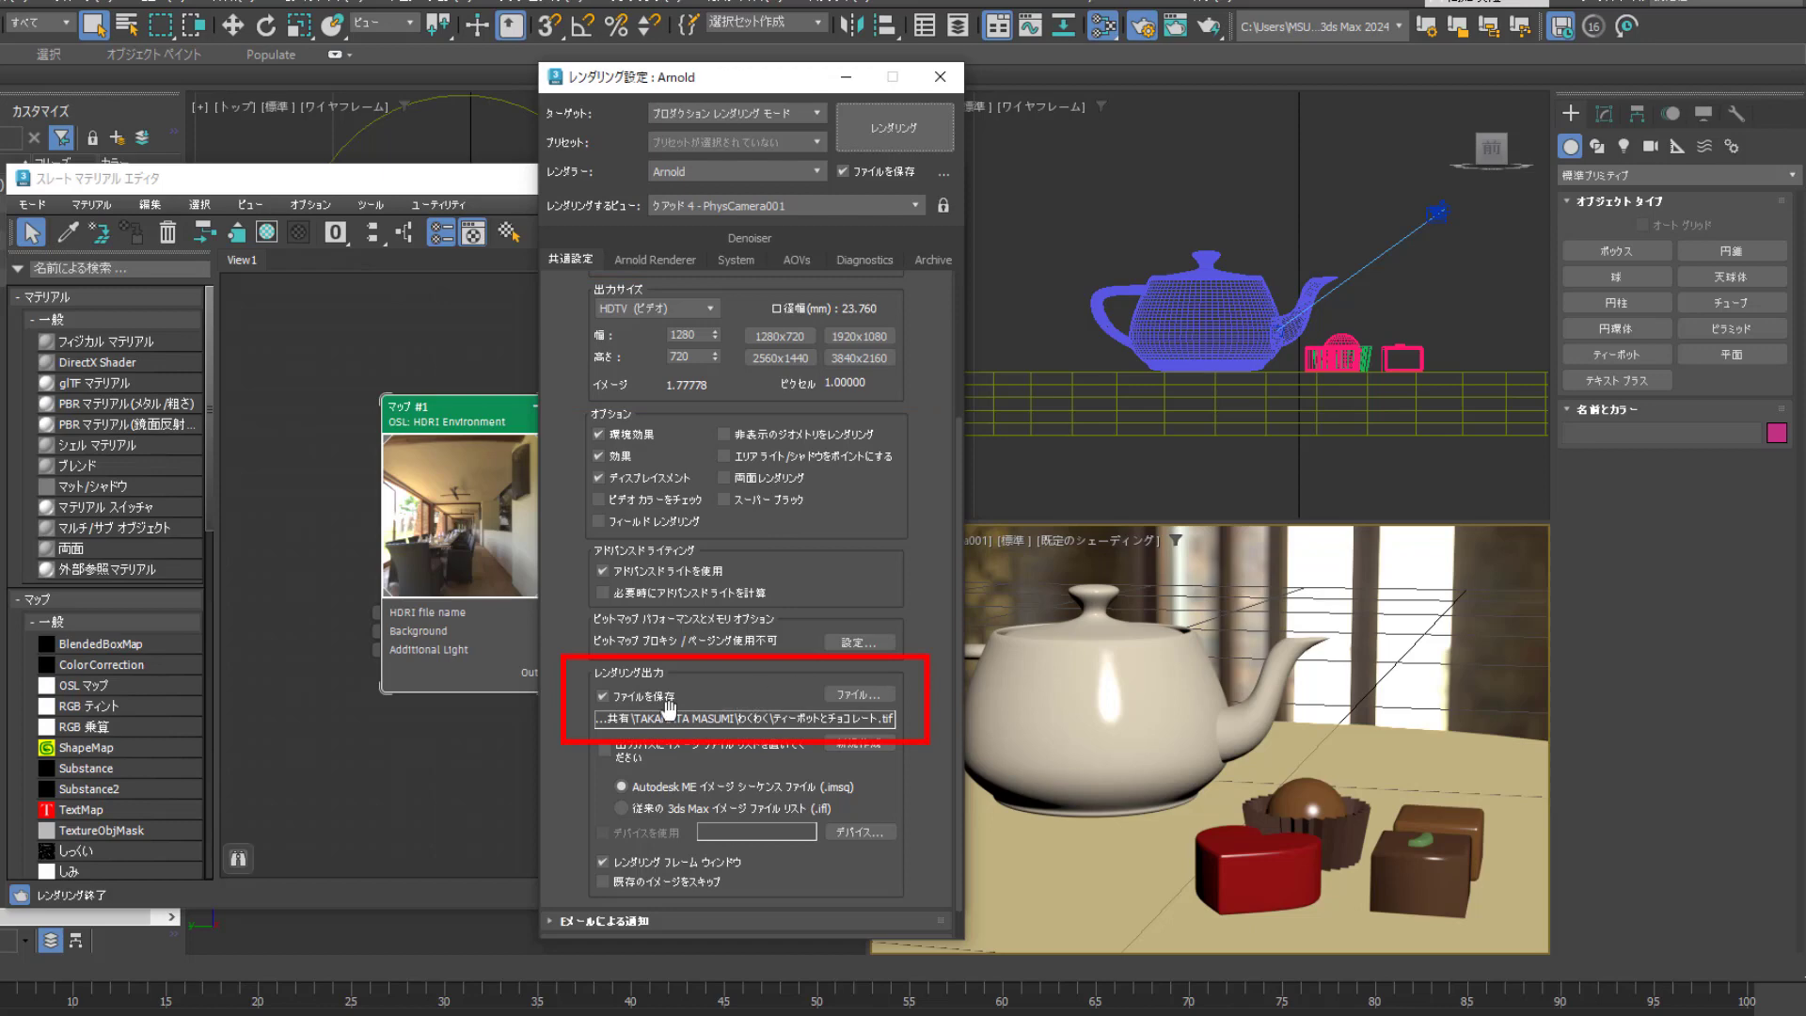
pyautogui.click(891, 696)
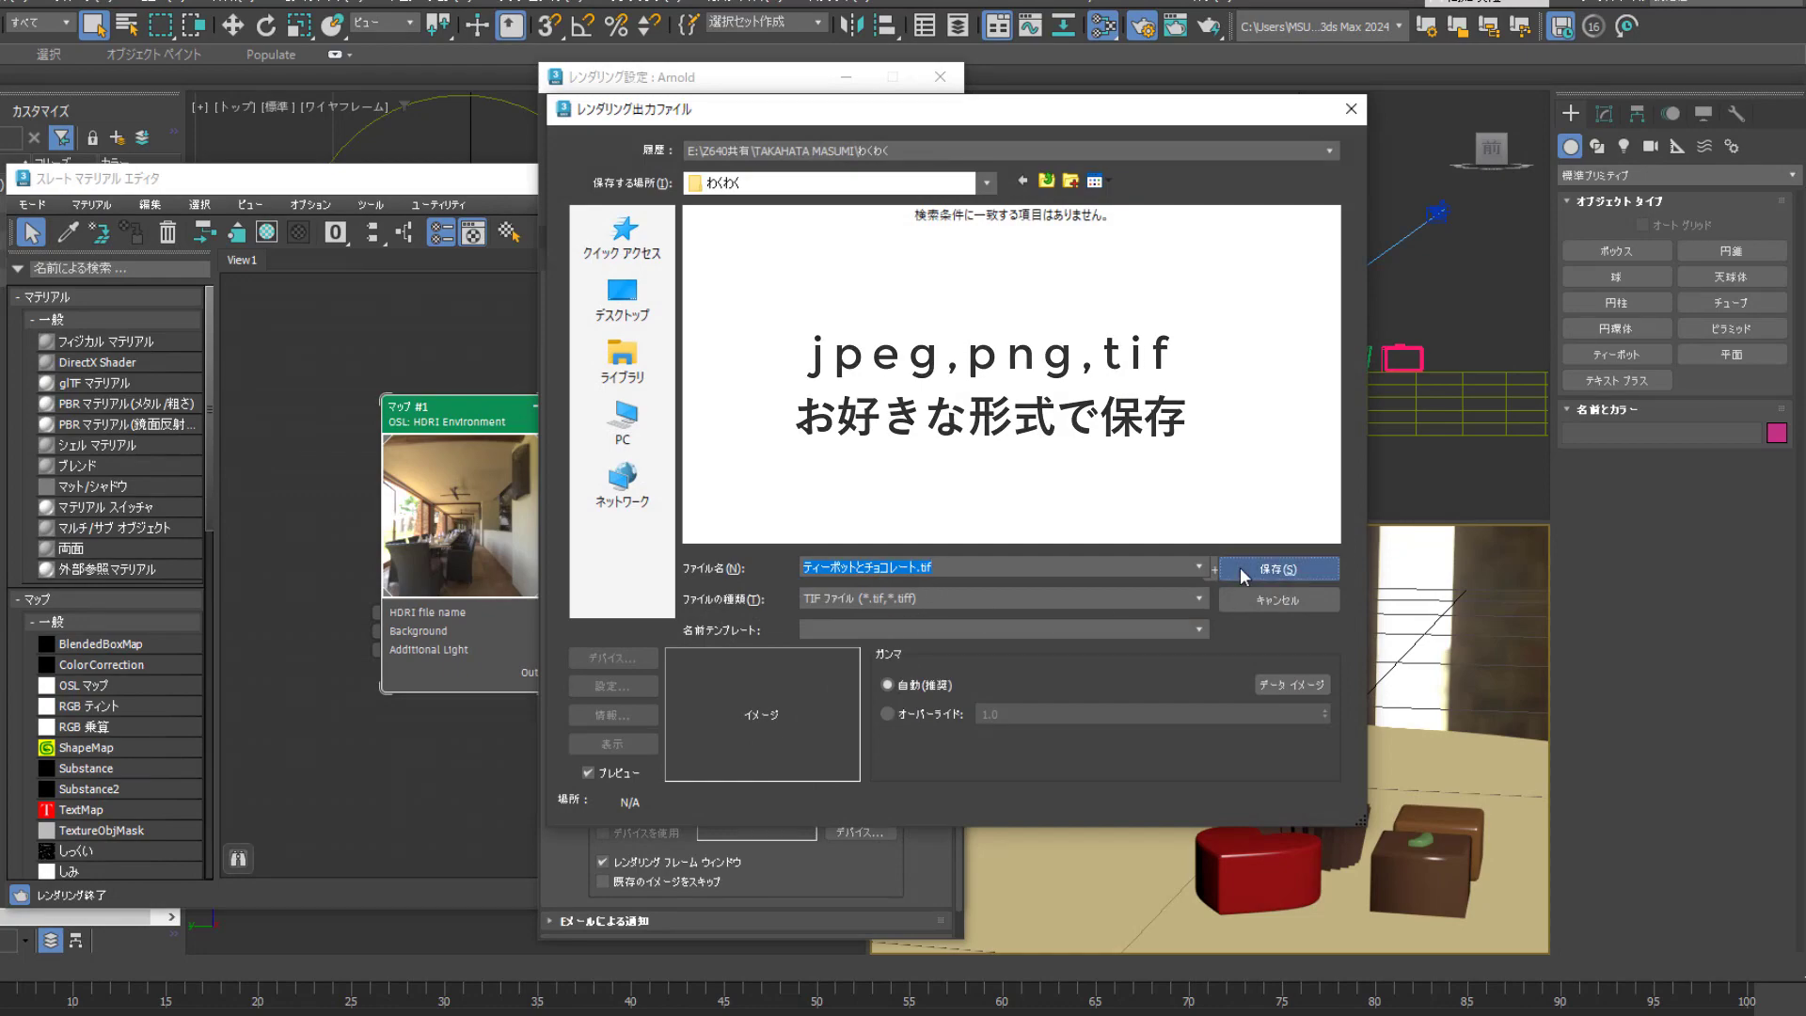
pyautogui.click(1238, 570)
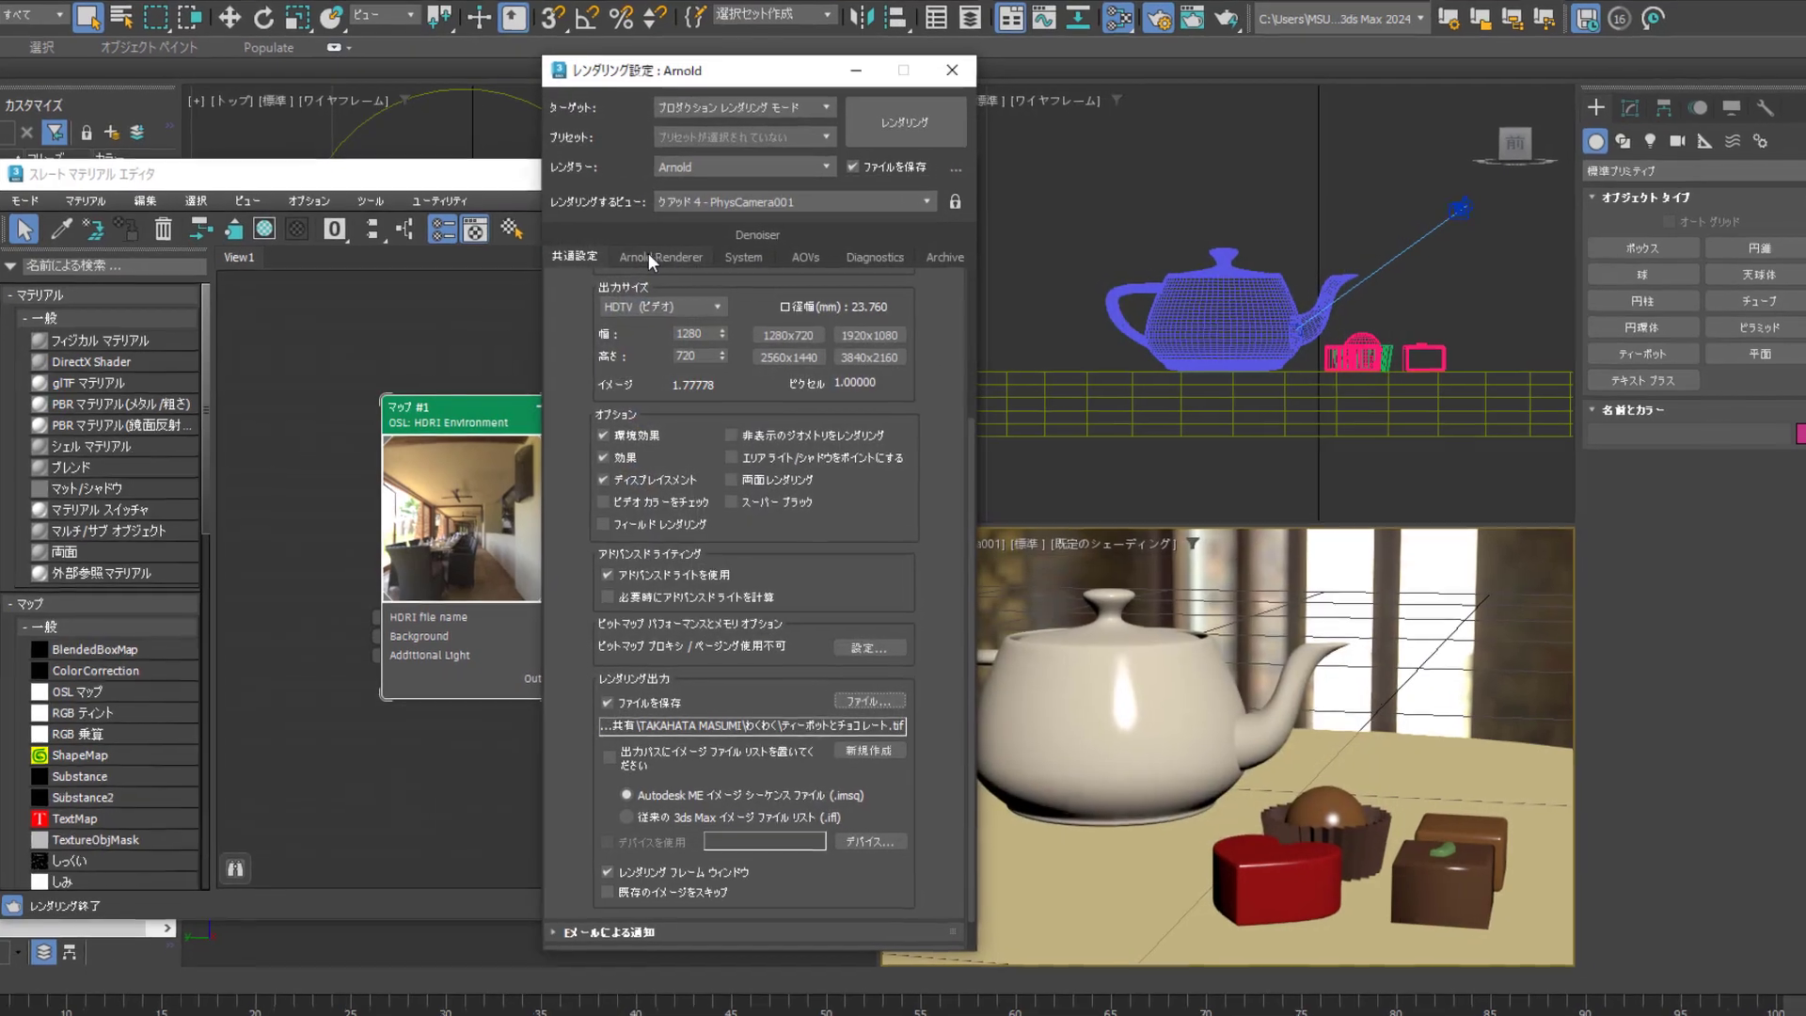
# Set Arnold's Camera (AA) samples to 5 and enable adaptive sampling
pyautogui.click(649, 257)
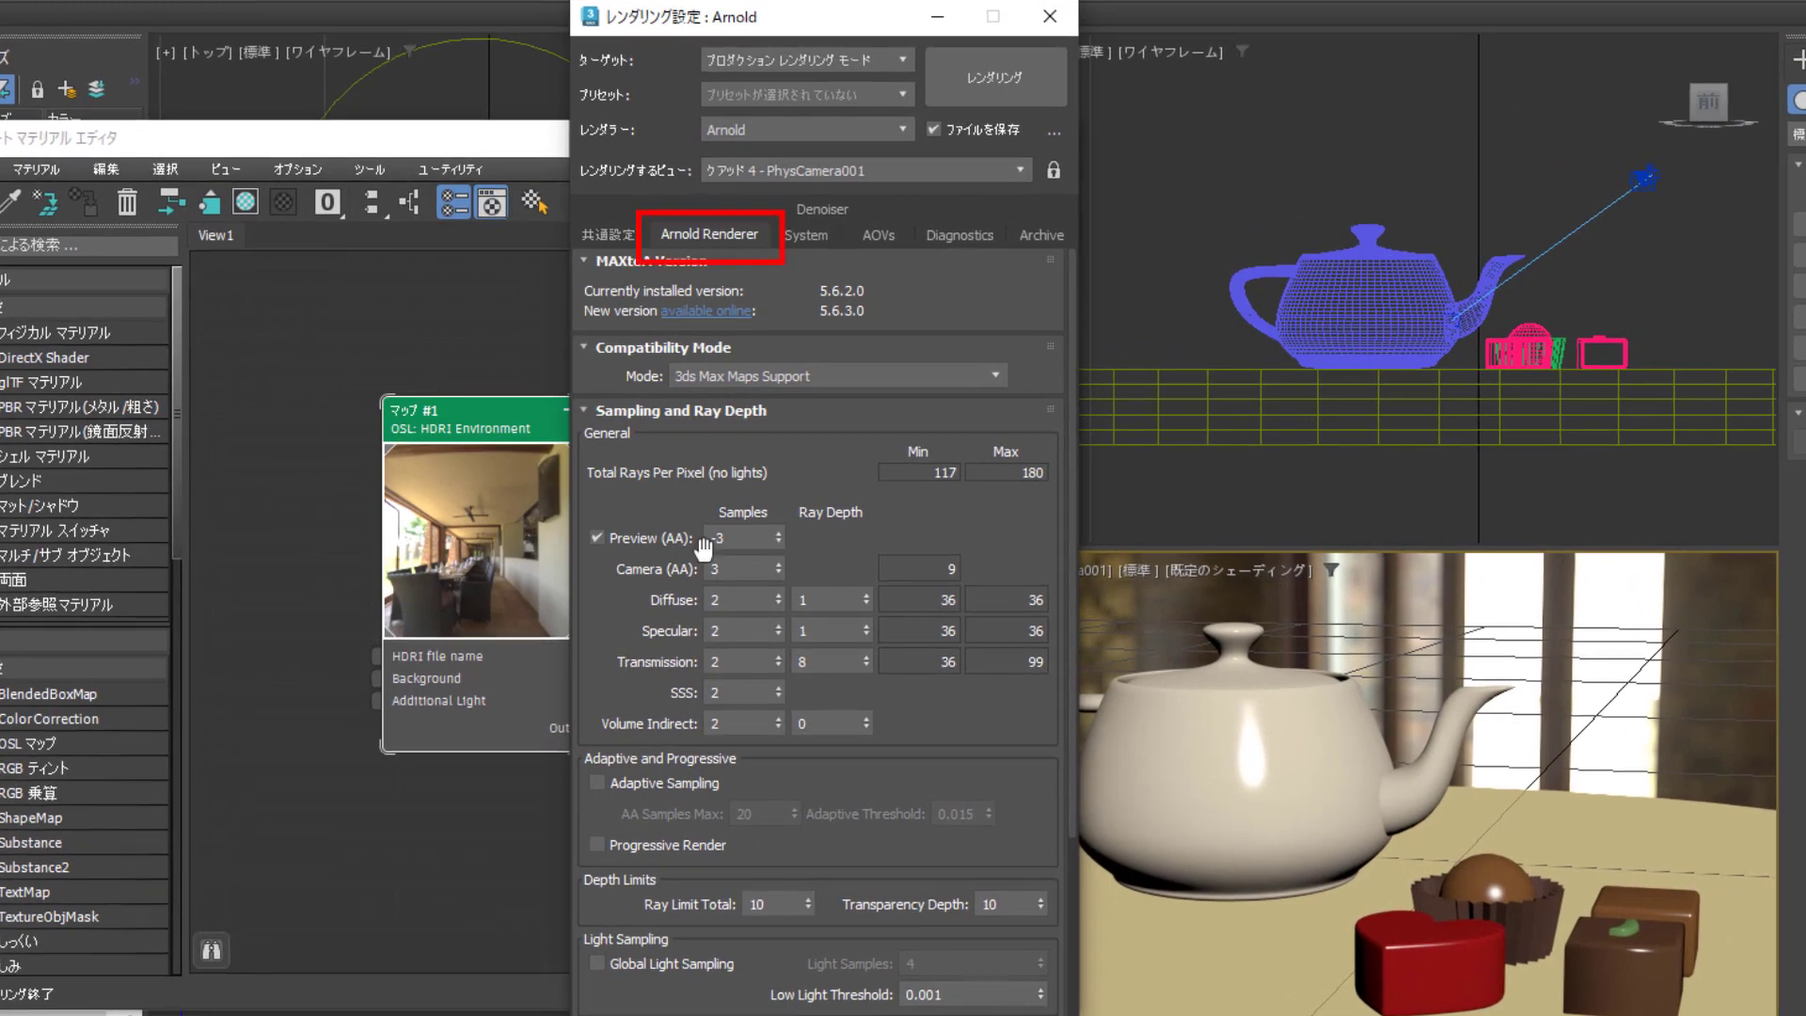
pyautogui.doubleClick(741, 569)
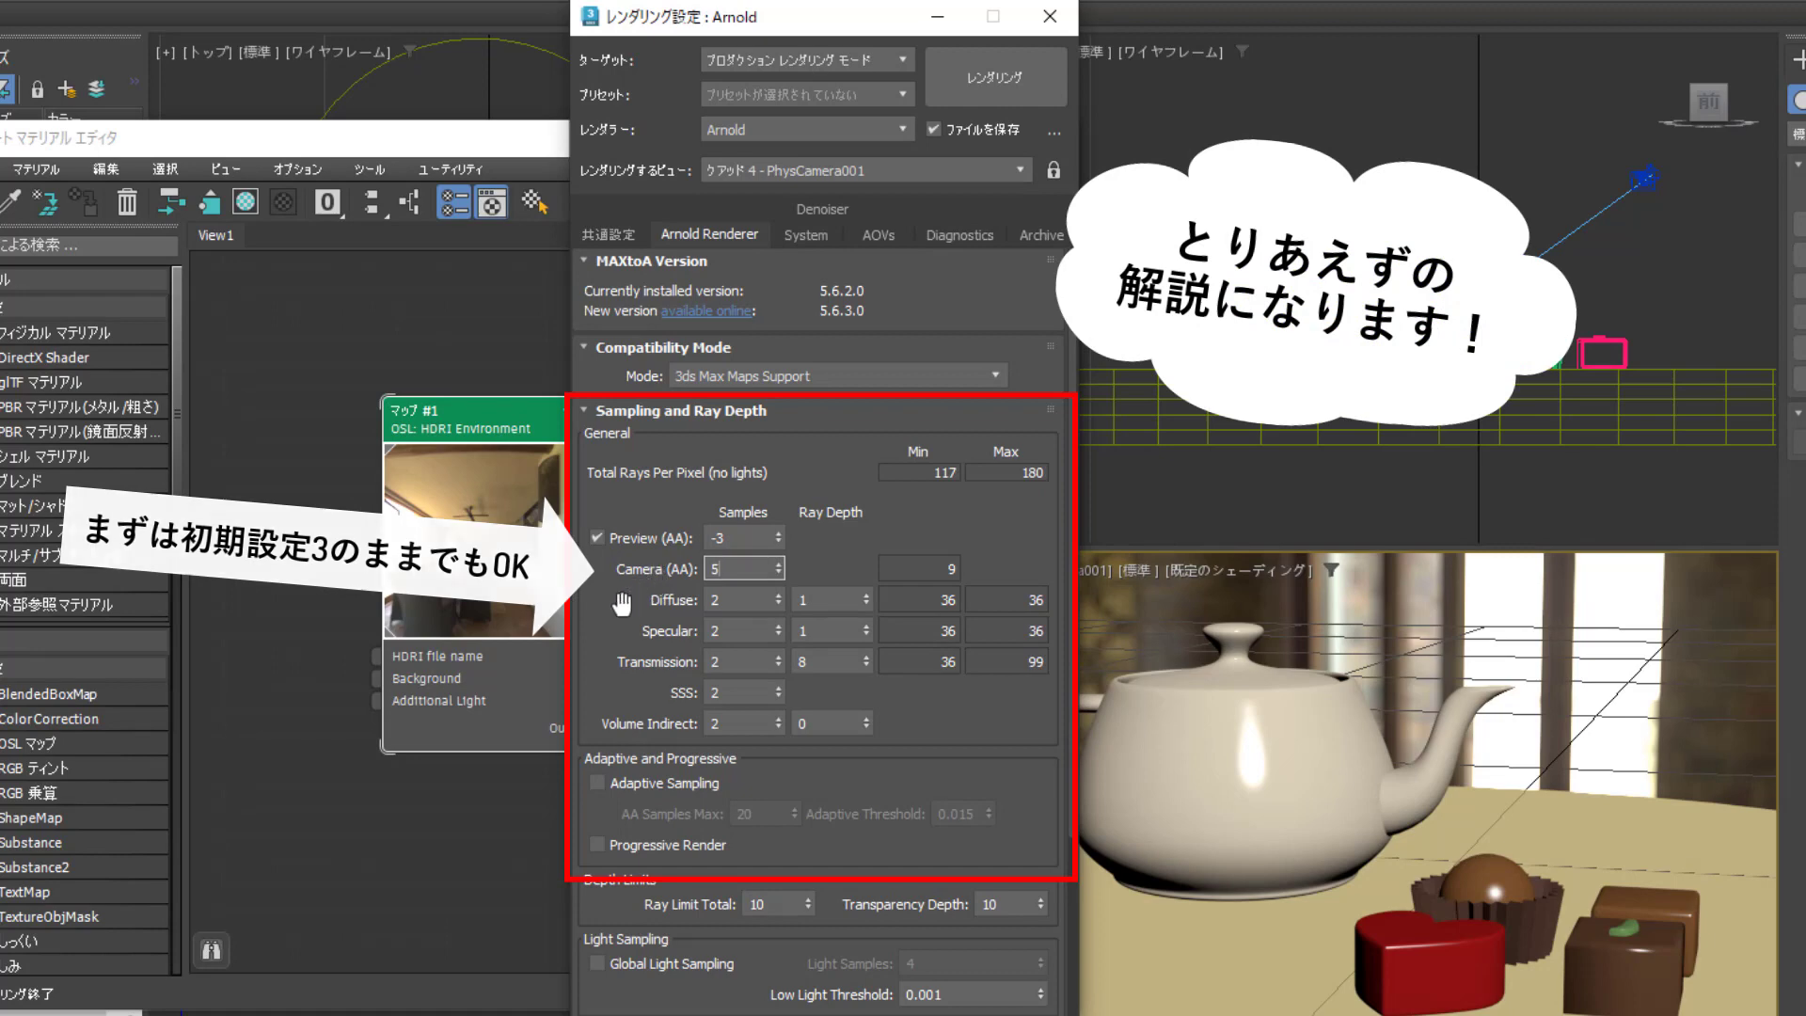
pyautogui.click(608, 782)
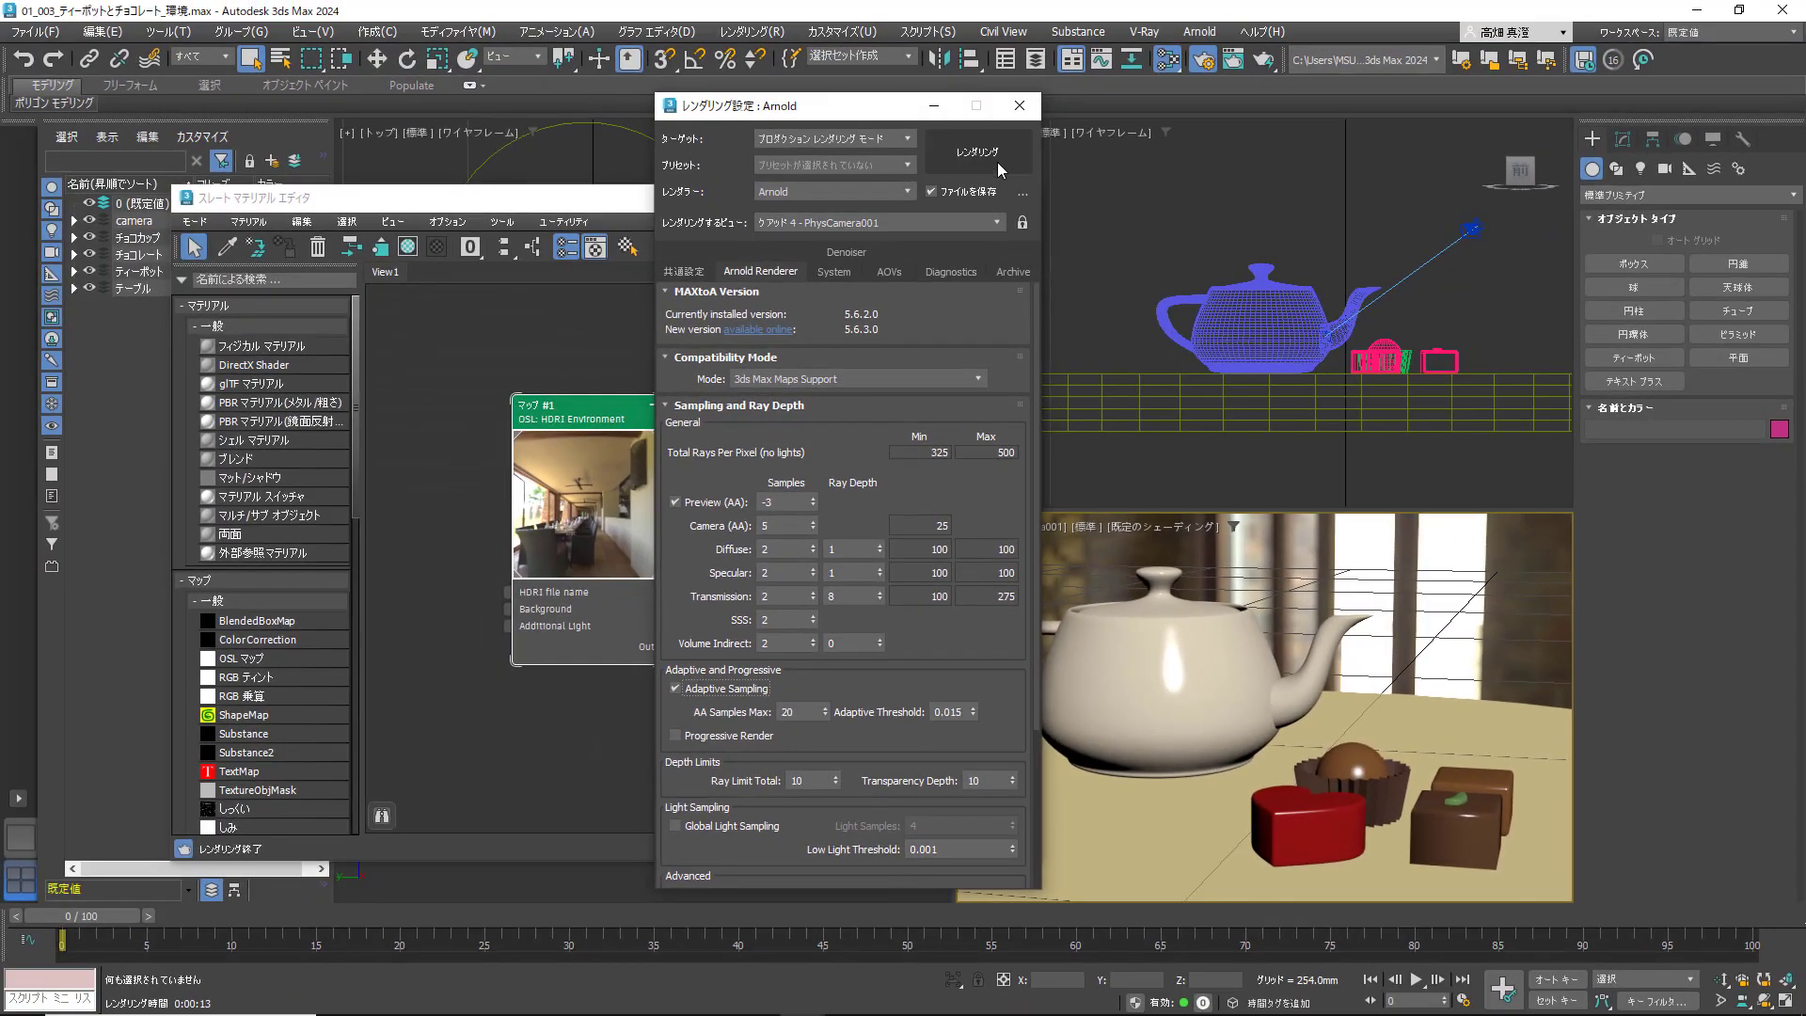
# Render the scene with Arnold from PhysCamera001 and adjust the image exposure in the Arnold RenderView
pyautogui.click(997, 162)
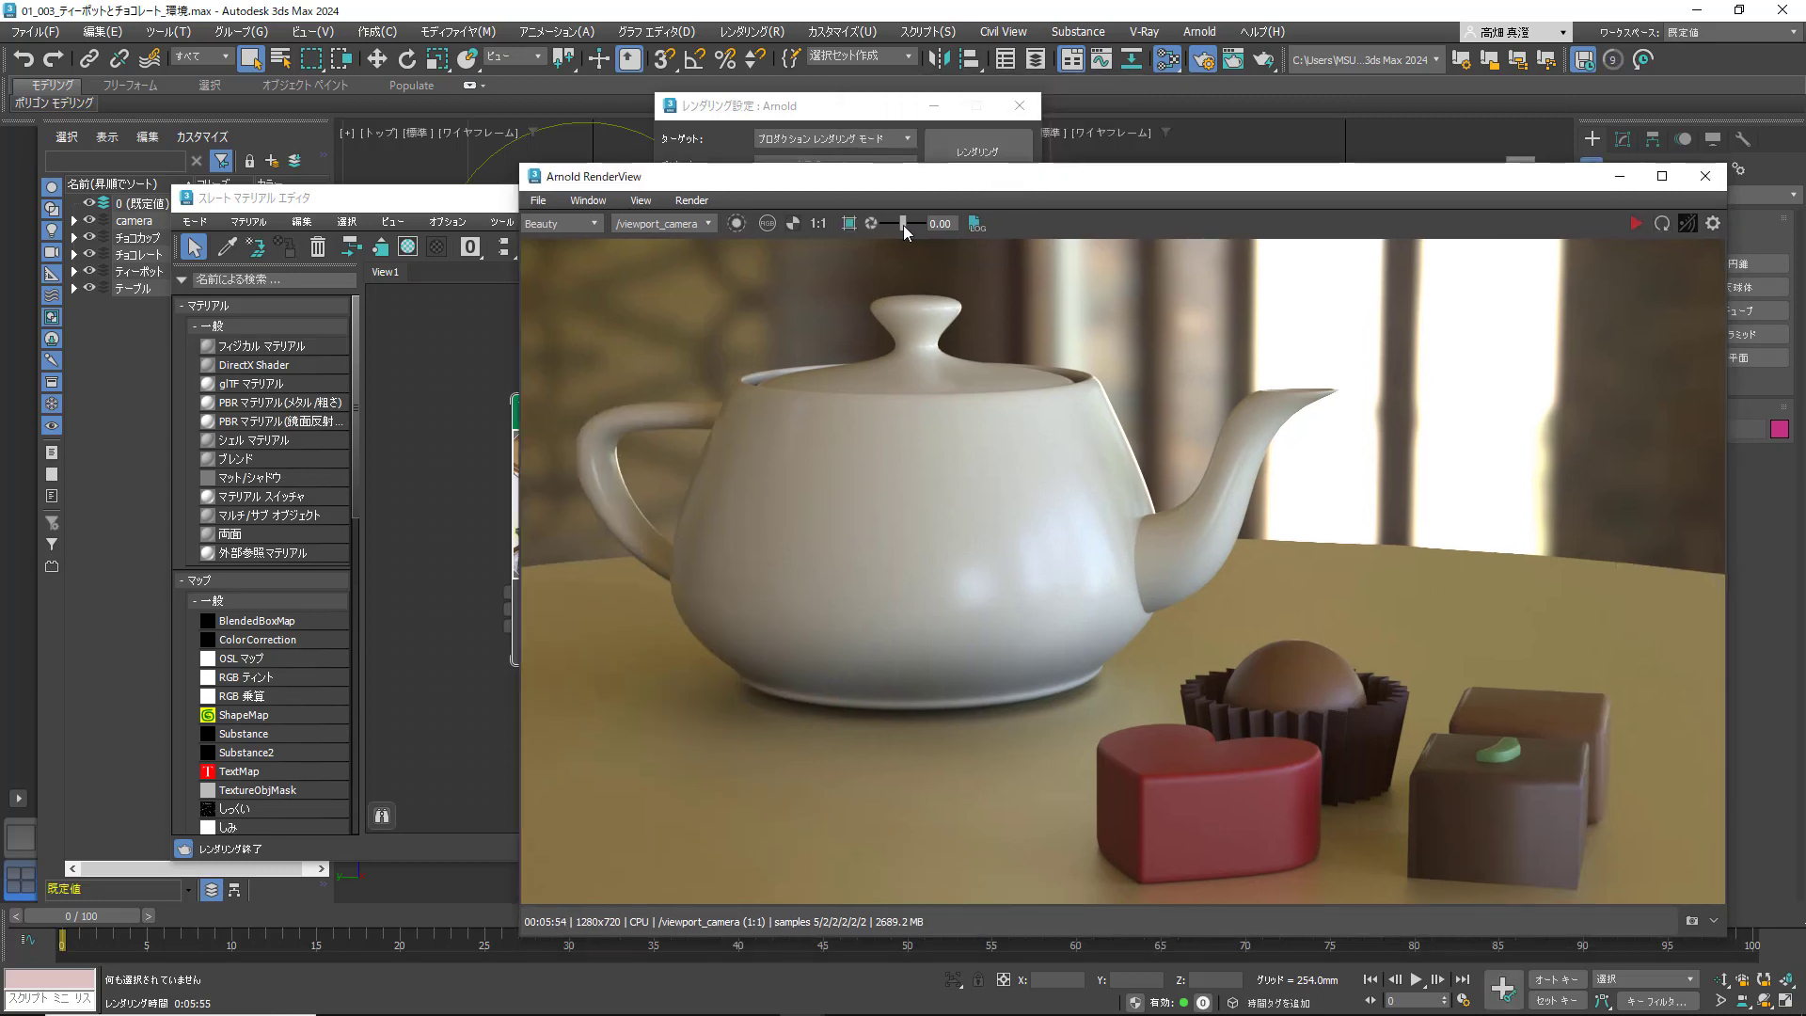
pyautogui.moveTo(903, 224); pyautogui.dragTo(903, 226)
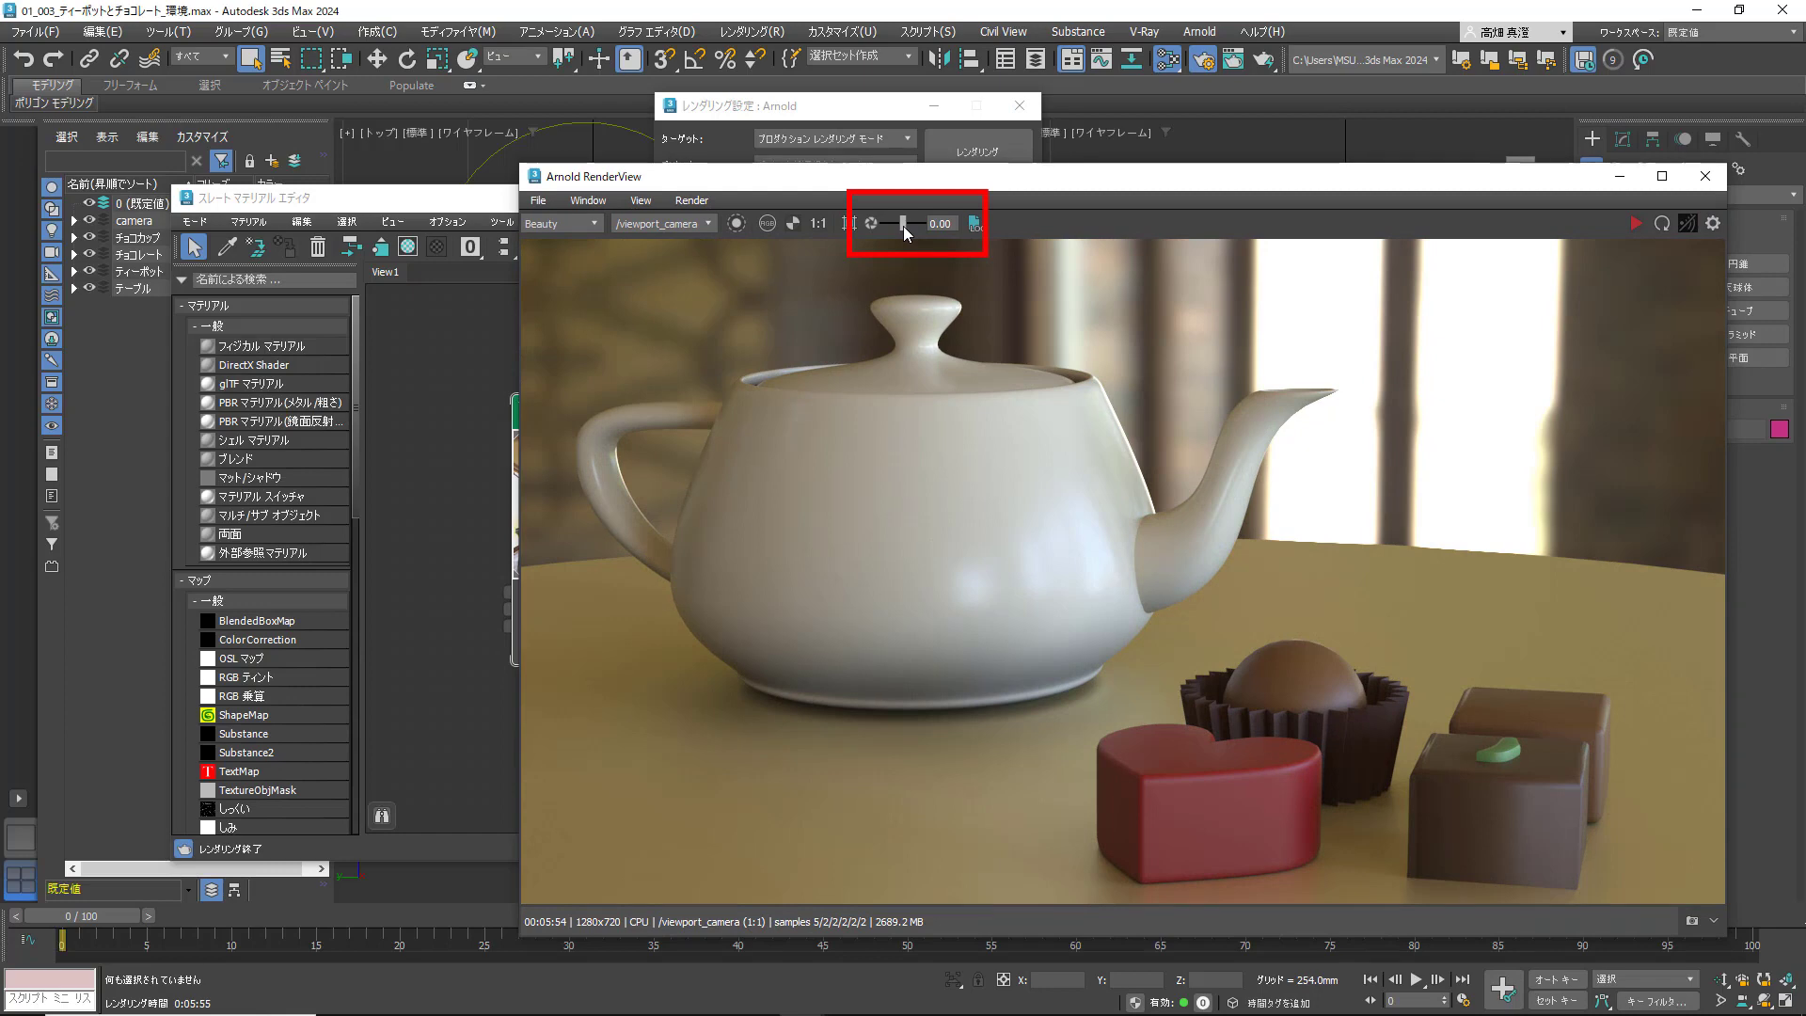